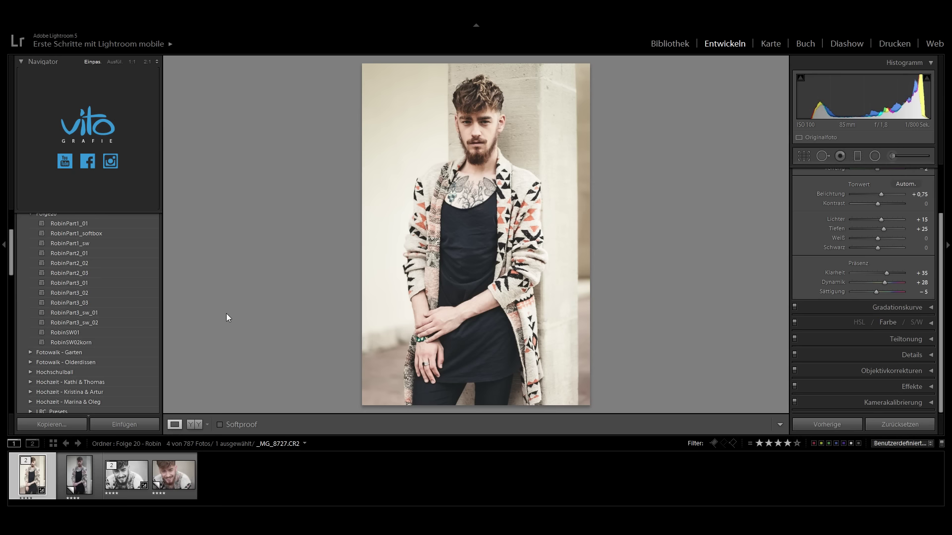
Step: Open the unedited virtual copy of the standing portrait and set Belichtung to +0,53, Lichter to −13 and Tiefen to +24
click(73, 472)
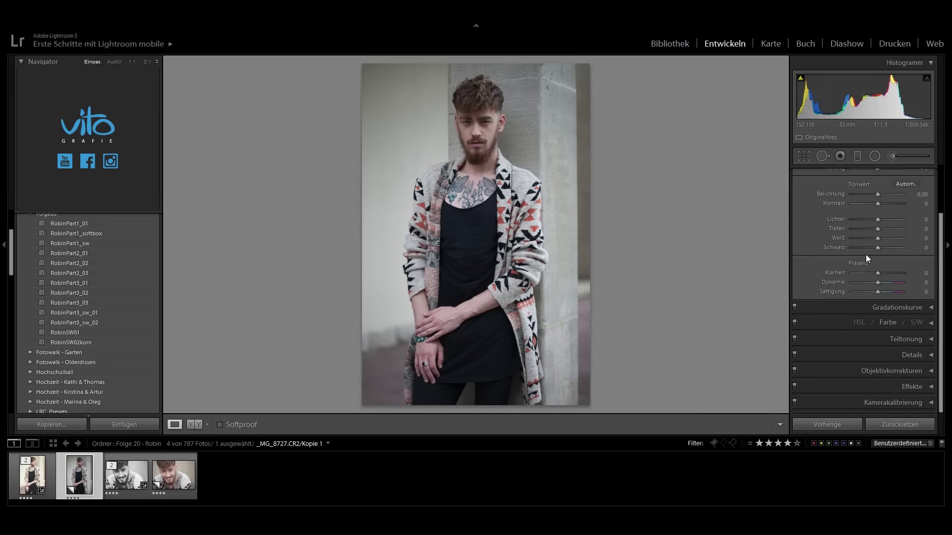
scroll(862, 258, up, 1)
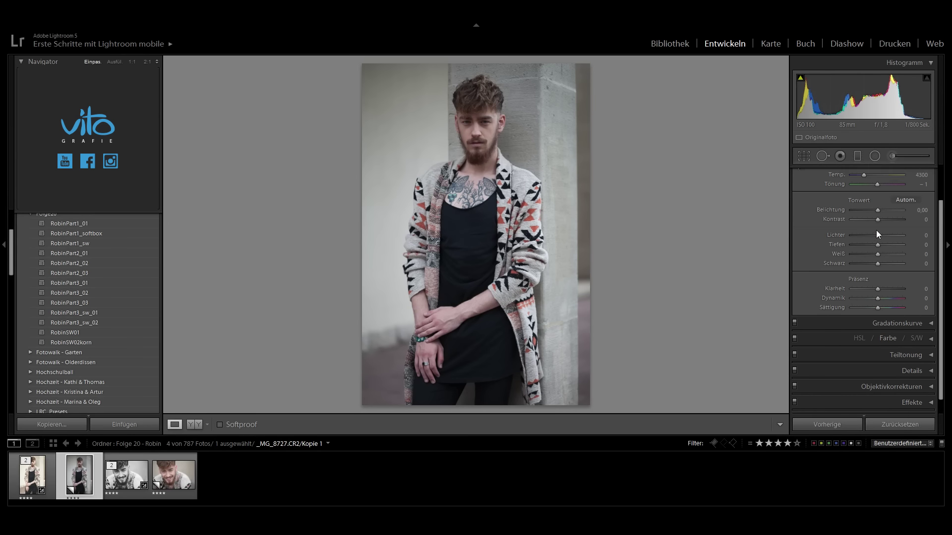
drag(877, 210, 880, 209)
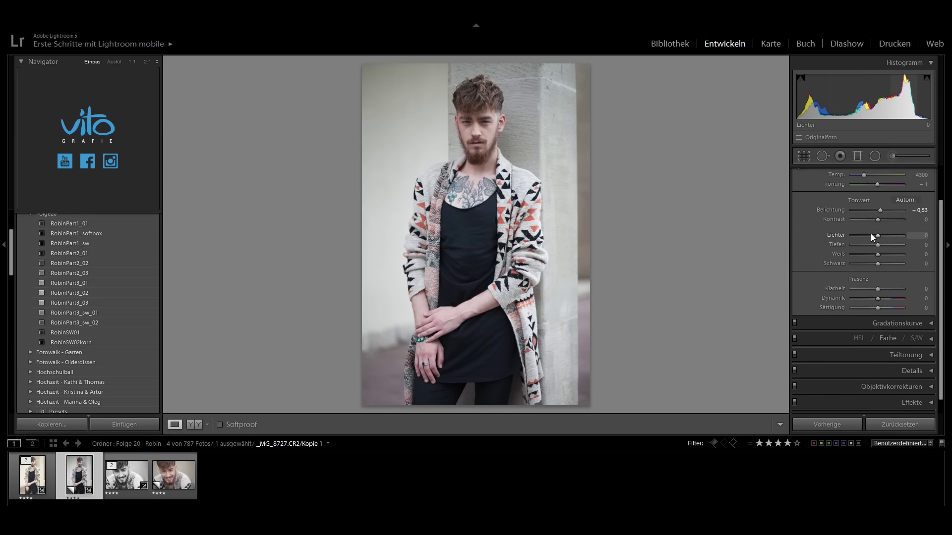
mouse_move(877, 234)
mouse_down()
mouse_move(894, 236)
mouse_move(873, 236)
mouse_move(882, 246)
mouse_up()
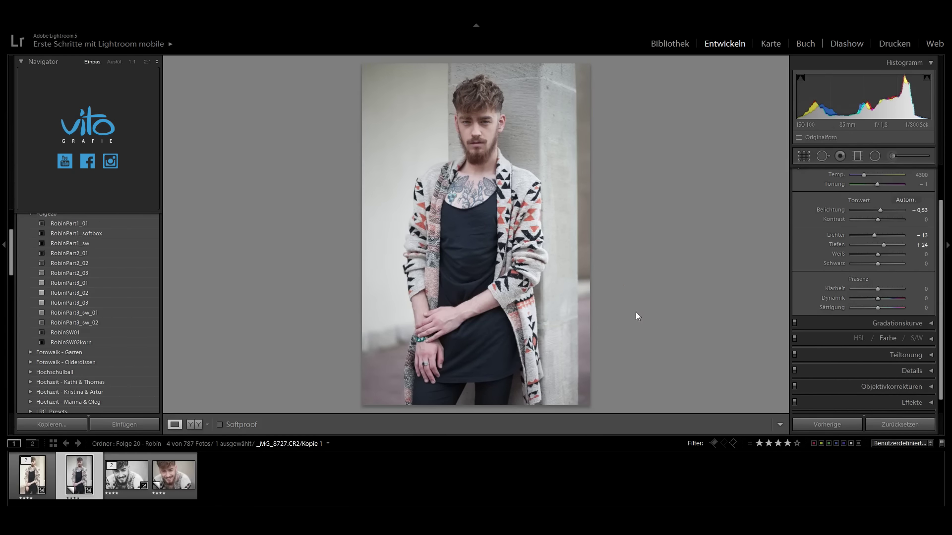
Step: Set the portrait's presence values to Klarheit +24, Dynamik +30 and Sättigung −5
drag(879, 290, 884, 287)
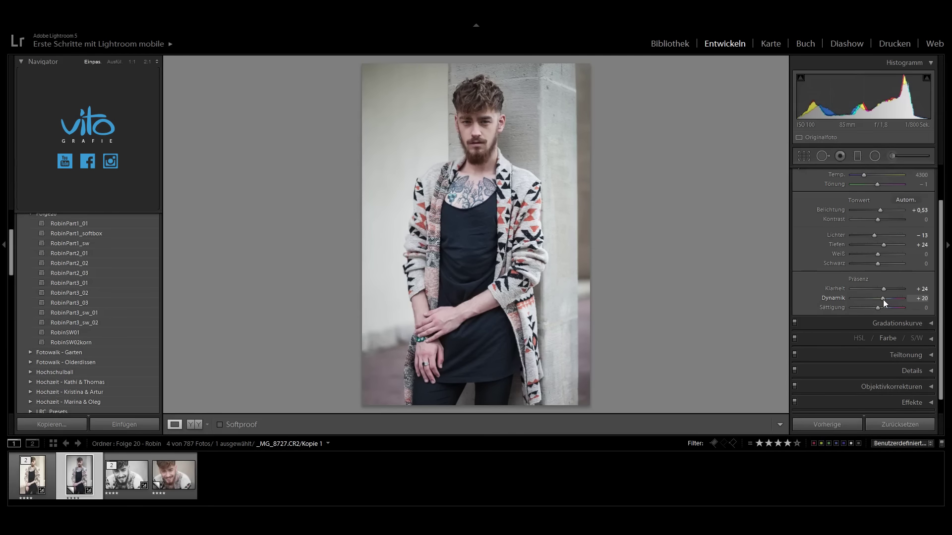
drag(885, 299, 889, 299)
drag(891, 301, 886, 300)
Step: Shape the RGB tone curve with three points into a slight S-curve, and lift its black point for matte shadows
click(931, 323)
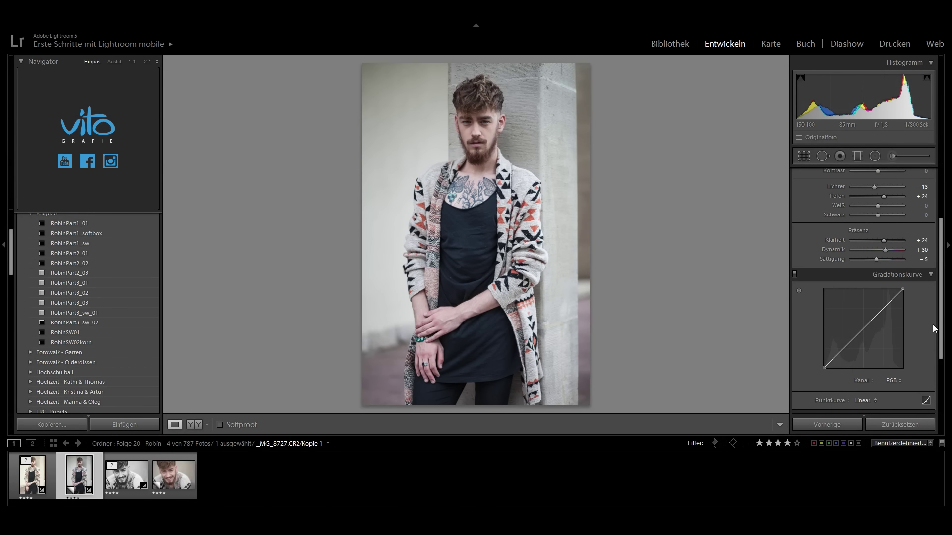
click(884, 308)
click(864, 327)
click(842, 348)
drag(841, 348, 845, 350)
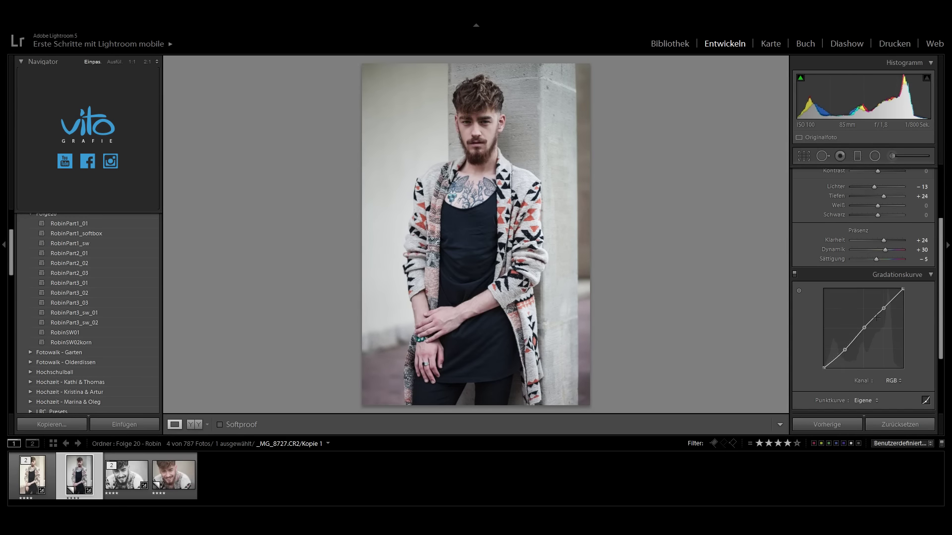
drag(883, 308, 882, 308)
drag(824, 367, 824, 360)
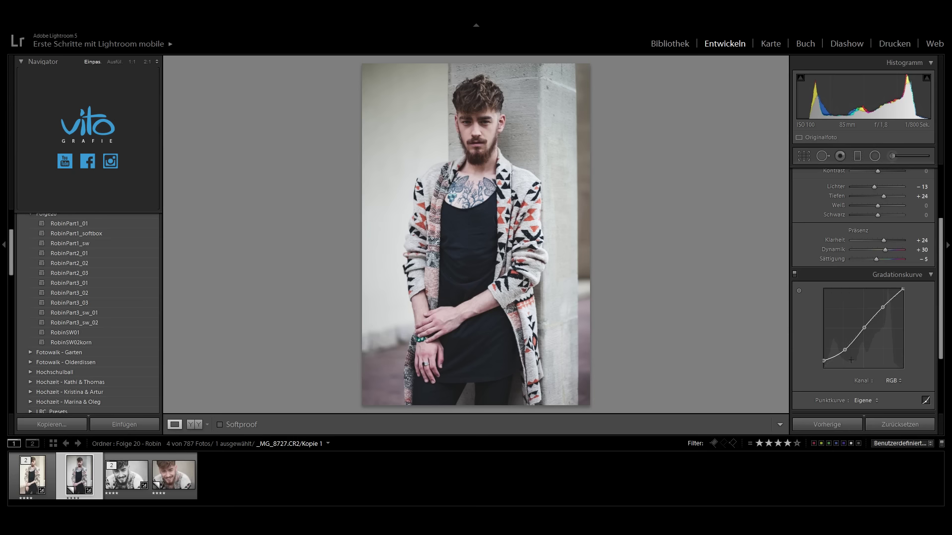
drag(824, 361, 843, 350)
click(931, 275)
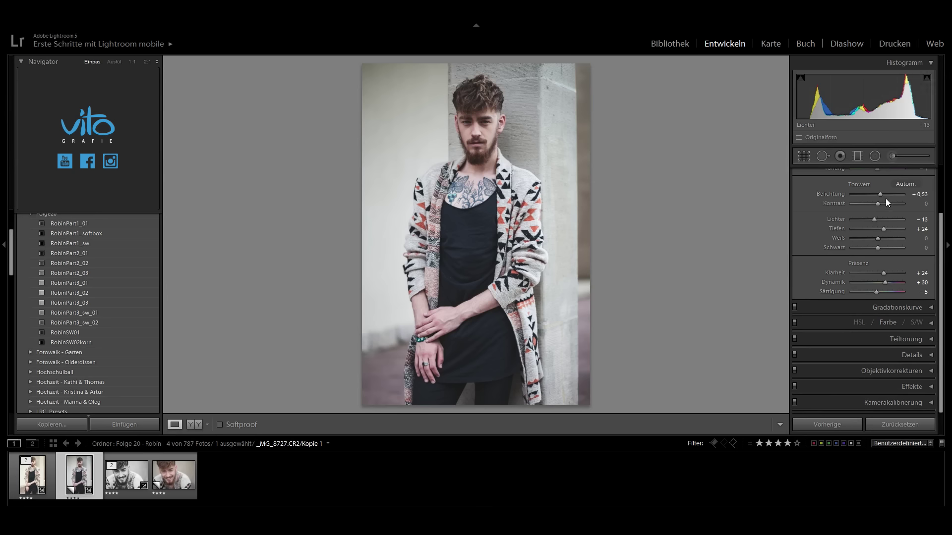
Step: Brighten the portrait by setting Belichtung to +1,13
scroll(880, 194, up, 5)
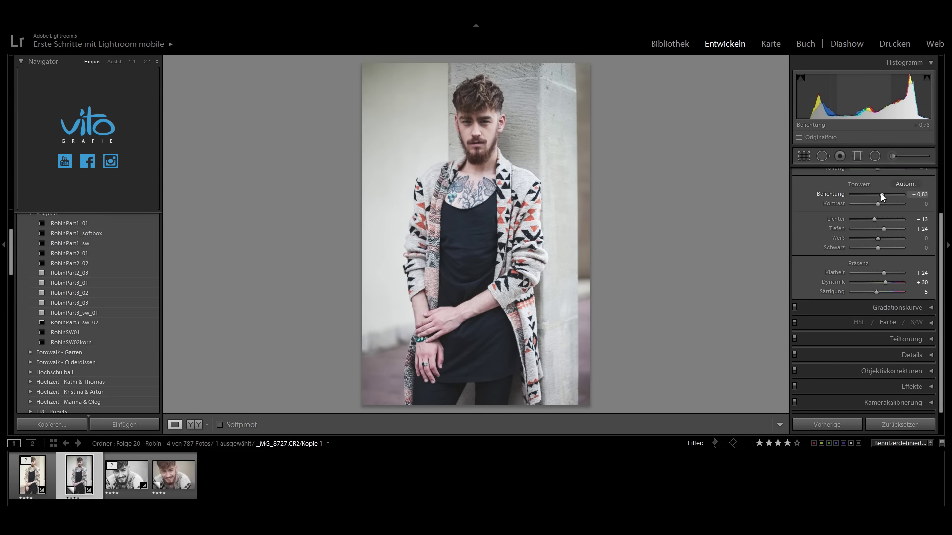
scroll(880, 194, up, 1)
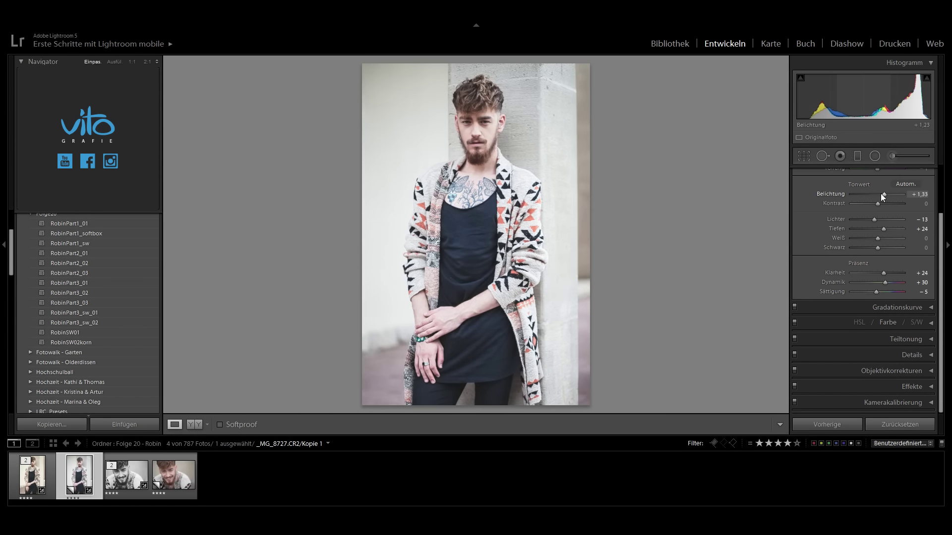
scroll(881, 193, down, 1)
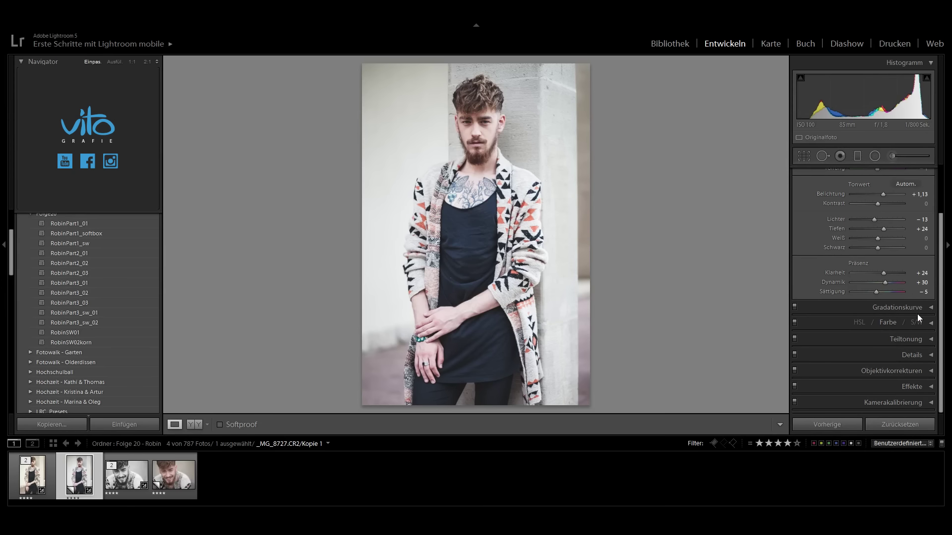
Step: Show the HSL controls and try out a shift of the red hue
click(931, 323)
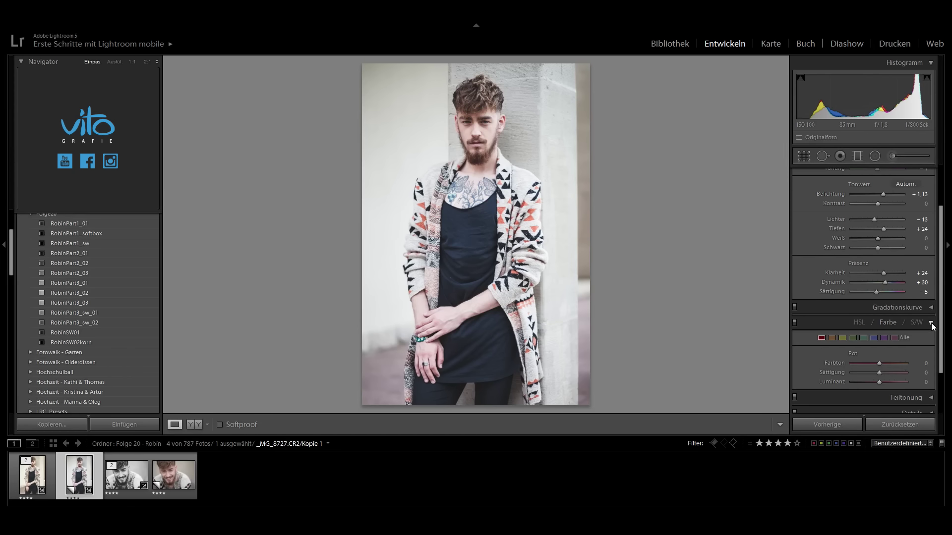
scroll(843, 349, down, 1)
scroll(820, 343, down, 1)
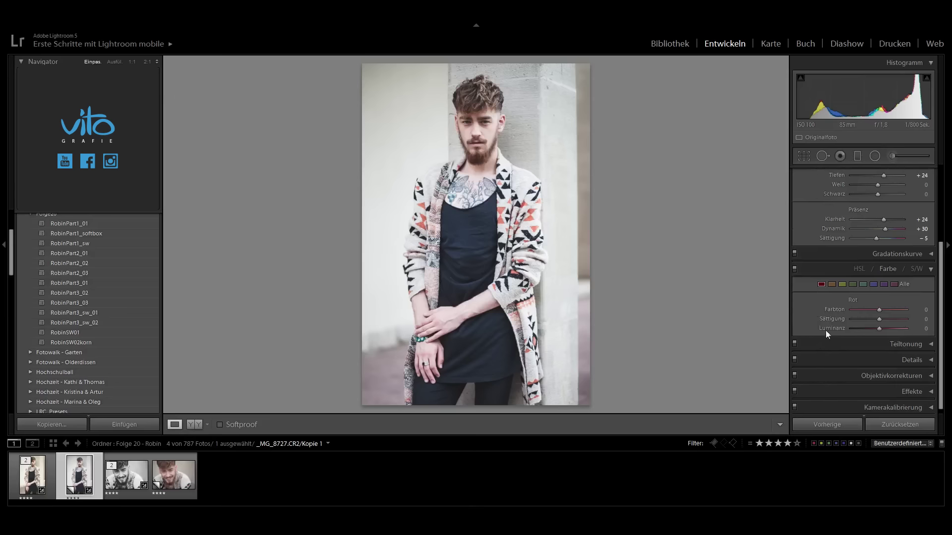
click(860, 269)
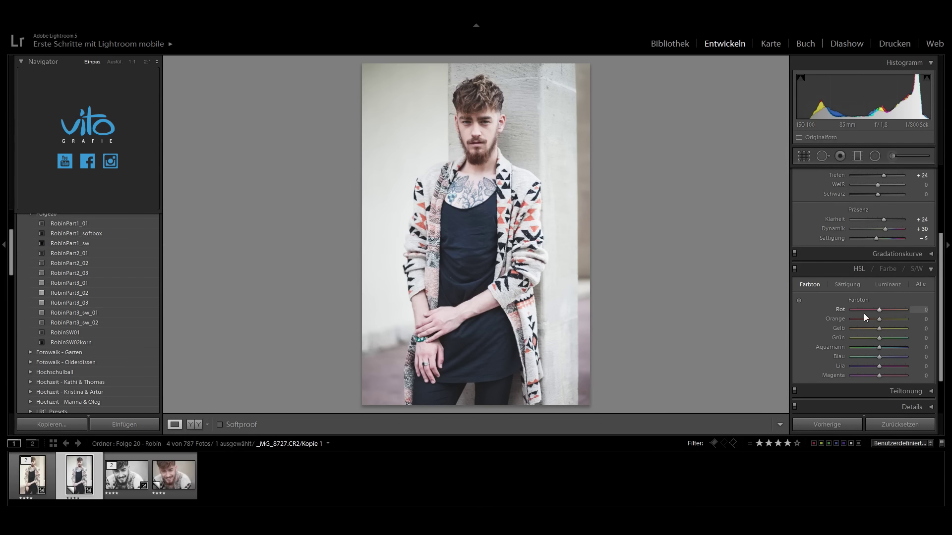
drag(879, 310, 868, 310)
mouse_move(883, 310)
mouse_down()
mouse_move(876, 309)
mouse_move(883, 328)
mouse_up()
Step: Try out lower orange and red saturation in the HSL controls
click(846, 285)
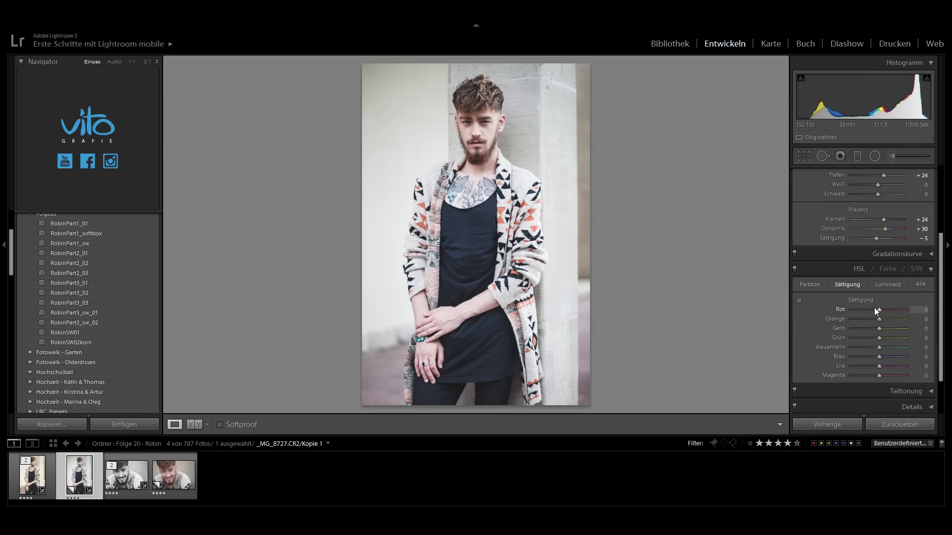
drag(879, 320, 875, 320)
drag(874, 309, 877, 310)
Step: Test and reset the red luminance in the HSL controls, and set the orange luminance to +10
click(892, 286)
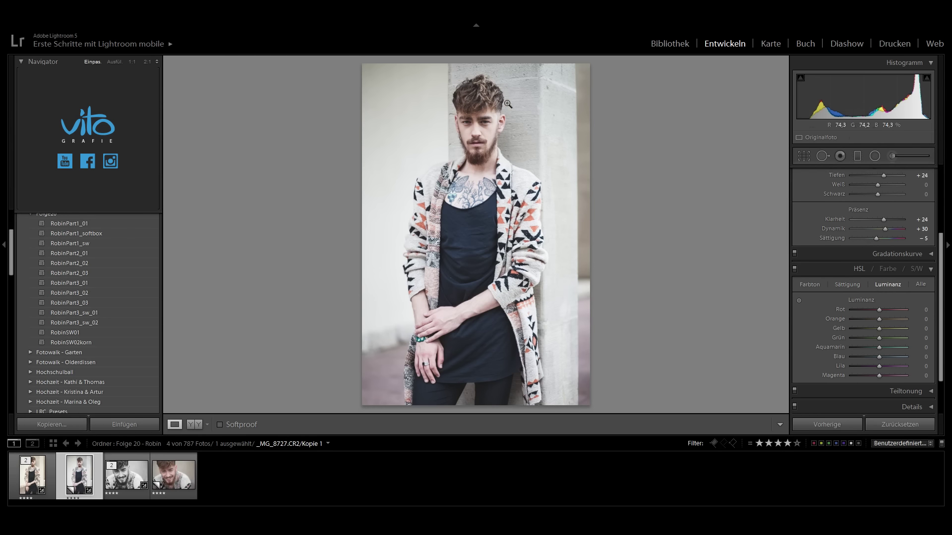
double_click(875, 310)
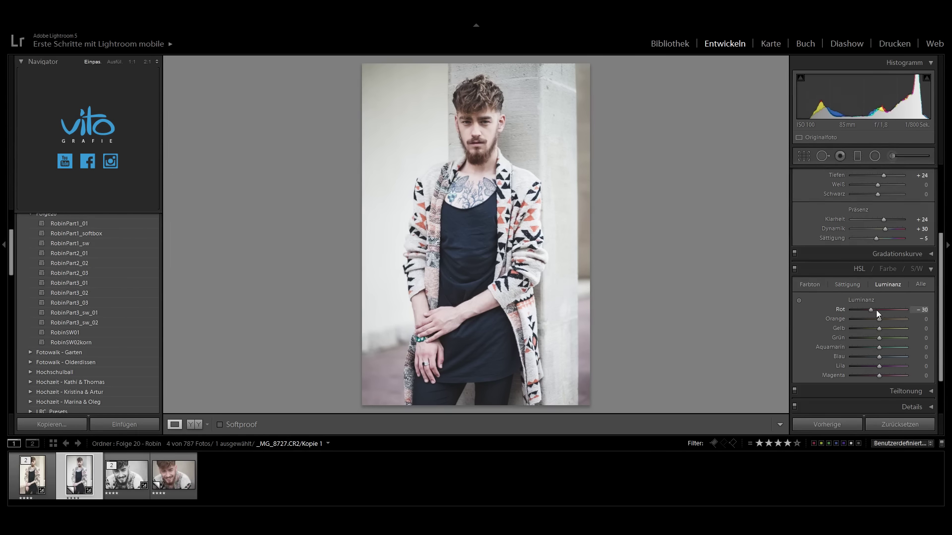
mouse_move(887, 319)
mouse_down()
mouse_move(871, 319)
mouse_move(880, 320)
mouse_up()
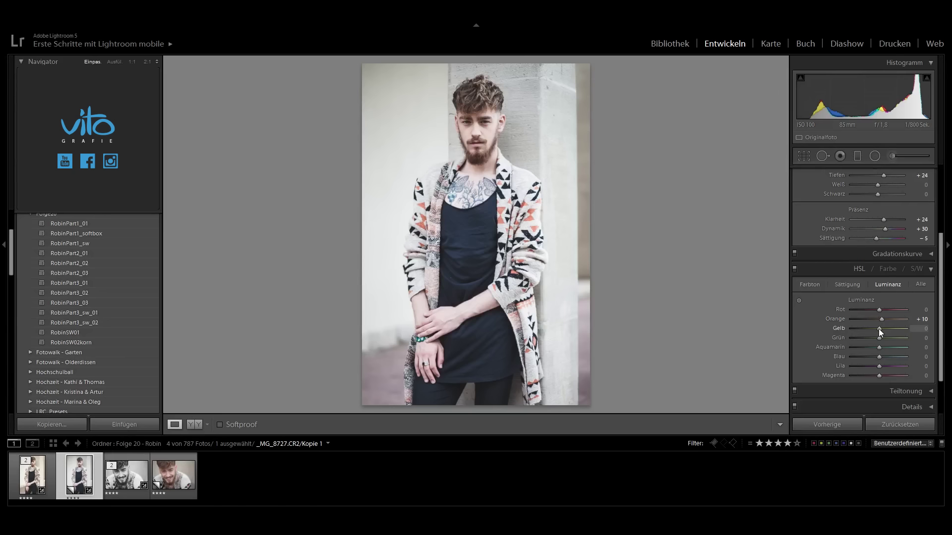
drag(878, 328, 879, 330)
click(931, 270)
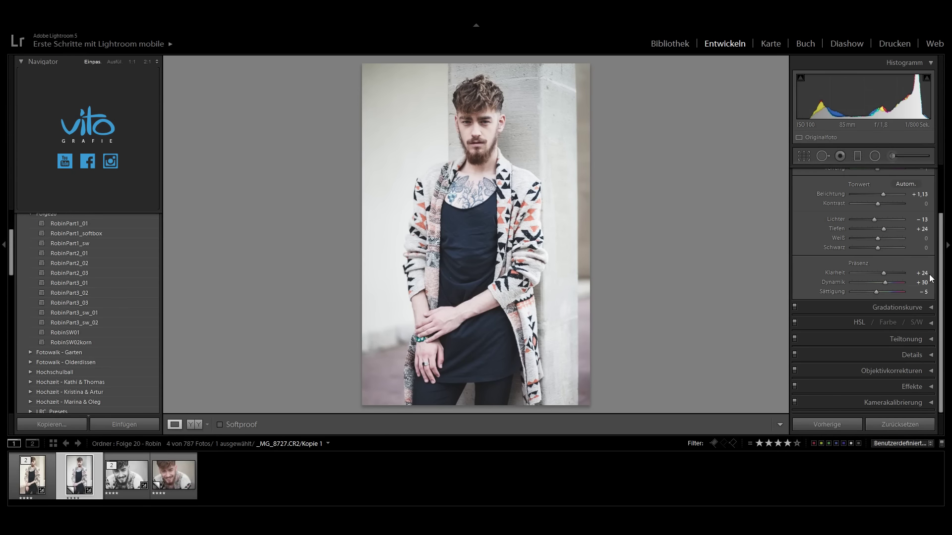
Step: Set the split toning saturation to 25 for both highlights and shadows
click(931, 339)
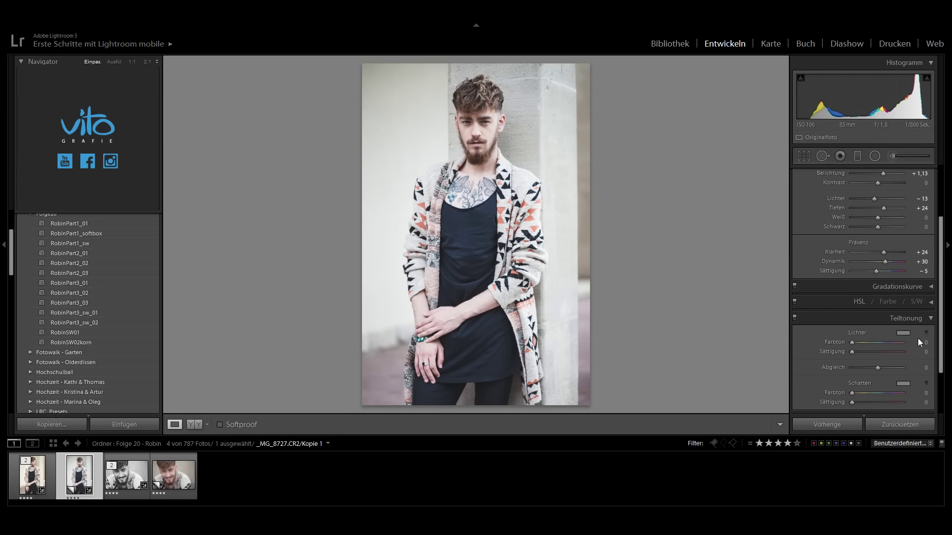
drag(854, 352, 864, 352)
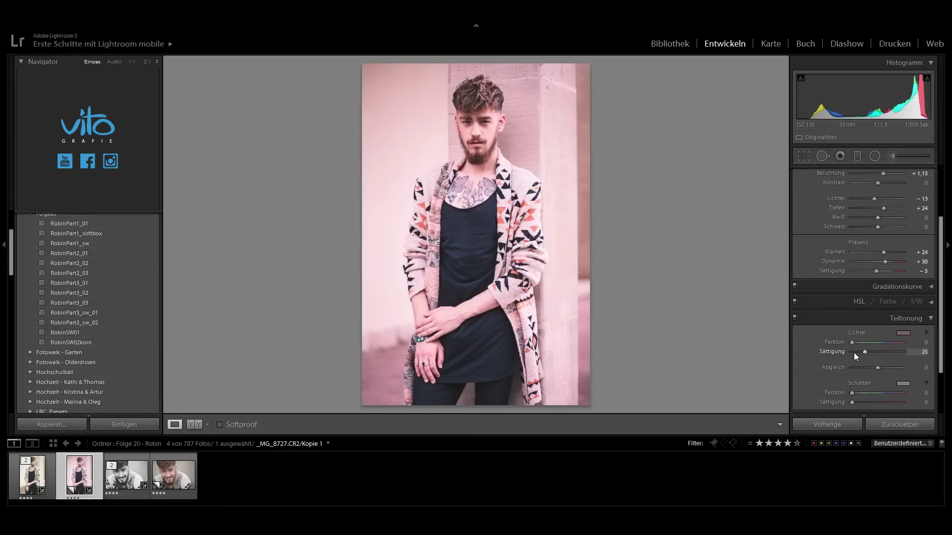
drag(852, 403, 865, 402)
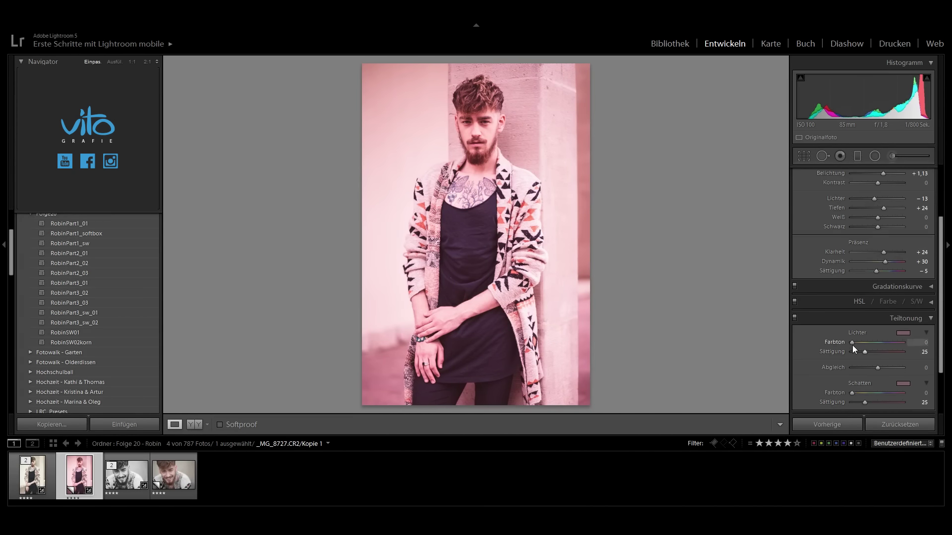
Step: Sweep through the split toning hues for the highlights and settle on a yellowish Farbton of 61
scroll(851, 341, up, 15)
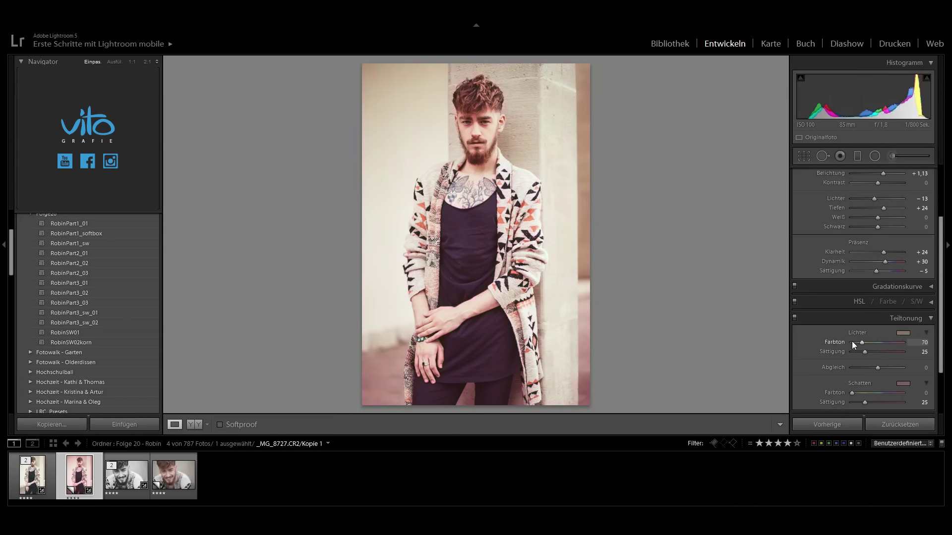
scroll(851, 341, up, 8)
scroll(852, 341, up, 20)
scroll(851, 341, up, 10)
drag(905, 344, 868, 340)
click(858, 342)
scroll(858, 341, up, 7)
scroll(862, 343, down, 3)
scroll(861, 344, up, 3)
Step: Set the split toning hue of the shadows to a blue Farbton of 245
scroll(852, 393, up, 10)
scroll(853, 394, up, 8)
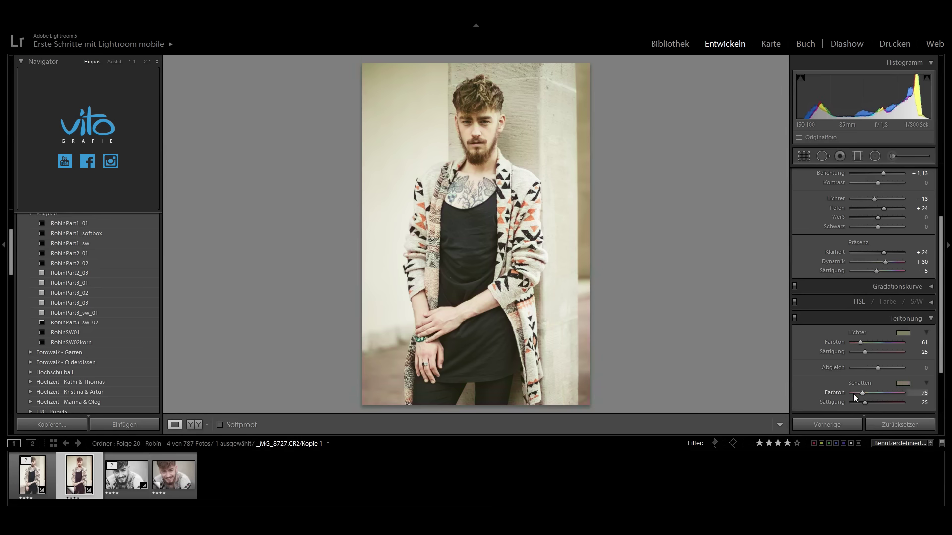
scroll(853, 397, up, 7)
scroll(854, 398, up, 9)
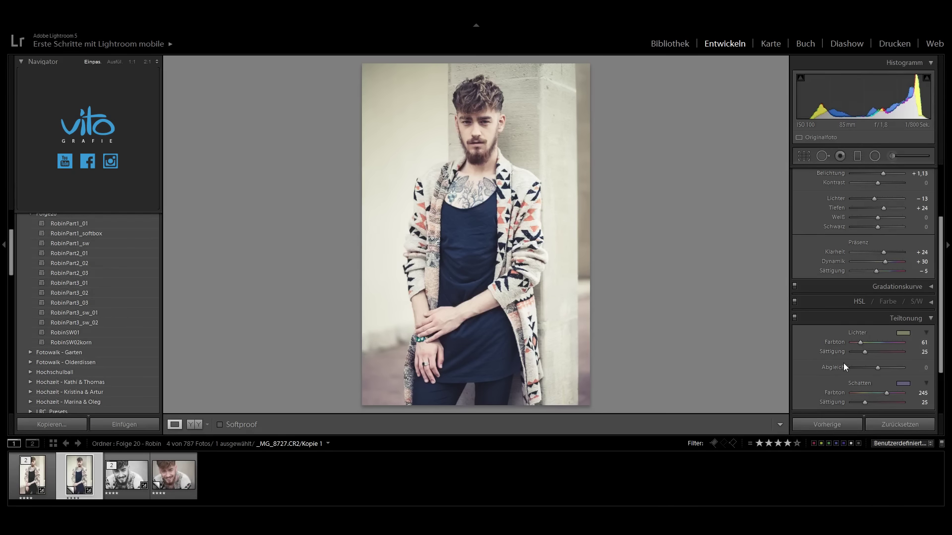
Step: Lower the split toning saturation to 10 for highlights and shadows, shift the balance toward the highlights, and compare with the effect off
drag(864, 352, 857, 352)
drag(865, 402, 857, 402)
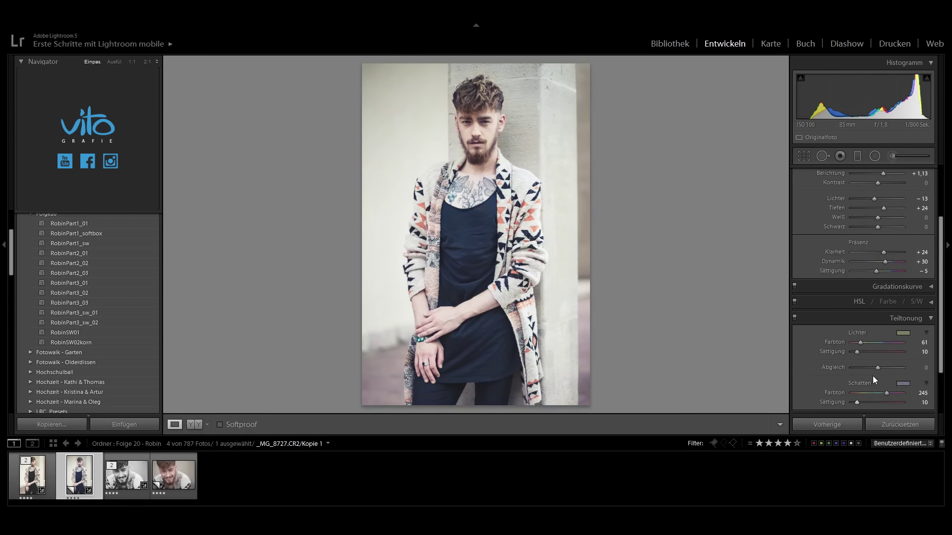
mouse_move(878, 367)
mouse_down()
mouse_move(861, 367)
mouse_move(896, 367)
mouse_move(854, 368)
mouse_move(882, 368)
mouse_up()
click(795, 317)
click(795, 318)
click(929, 320)
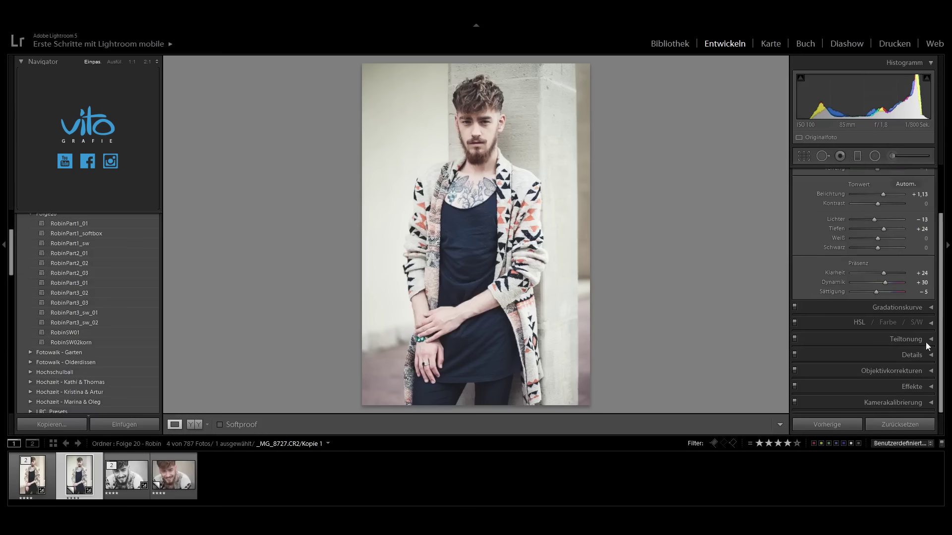
Step: Sharpen the portrait with a Betrag of 52 and Maskieren at 81
click(929, 352)
drag(855, 325, 896, 325)
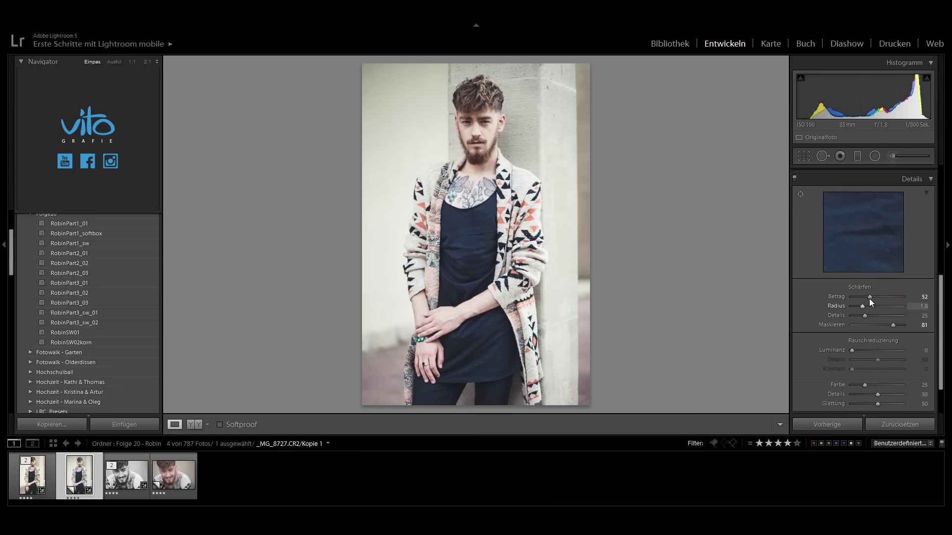
click(927, 181)
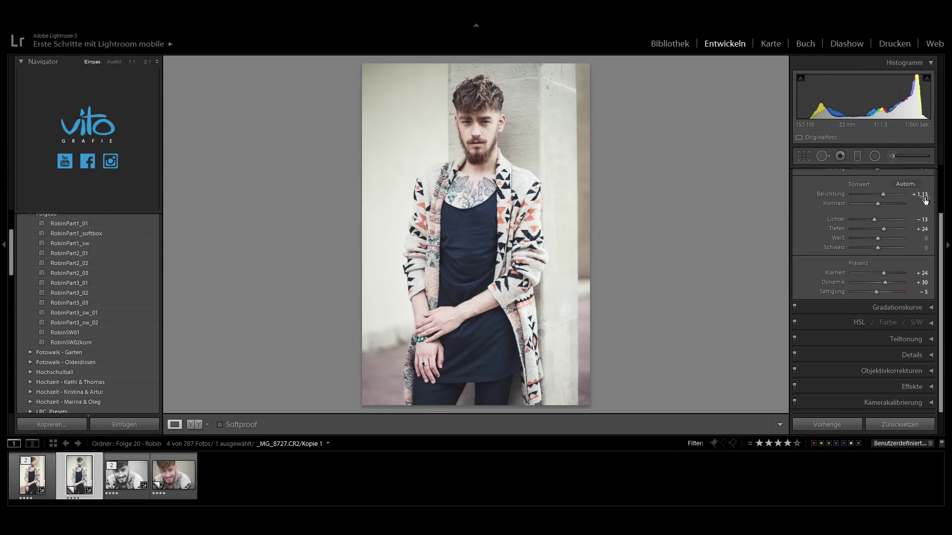
Step: Set the manual lens vignetting Betrag to +21 and activate the lens profile corrections
click(932, 372)
mouse_move(879, 392)
mouse_down()
mouse_move(852, 390)
mouse_move(885, 392)
mouse_up()
click(863, 281)
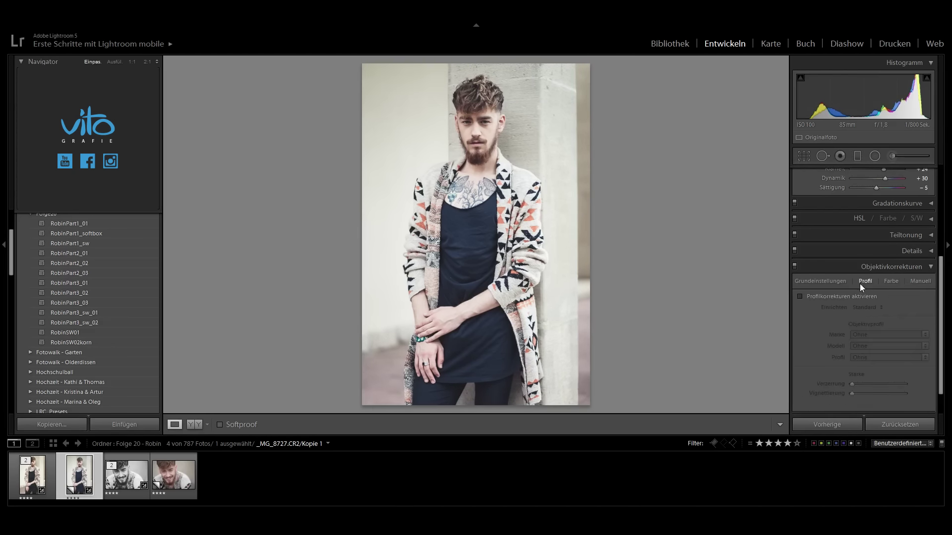
click(822, 296)
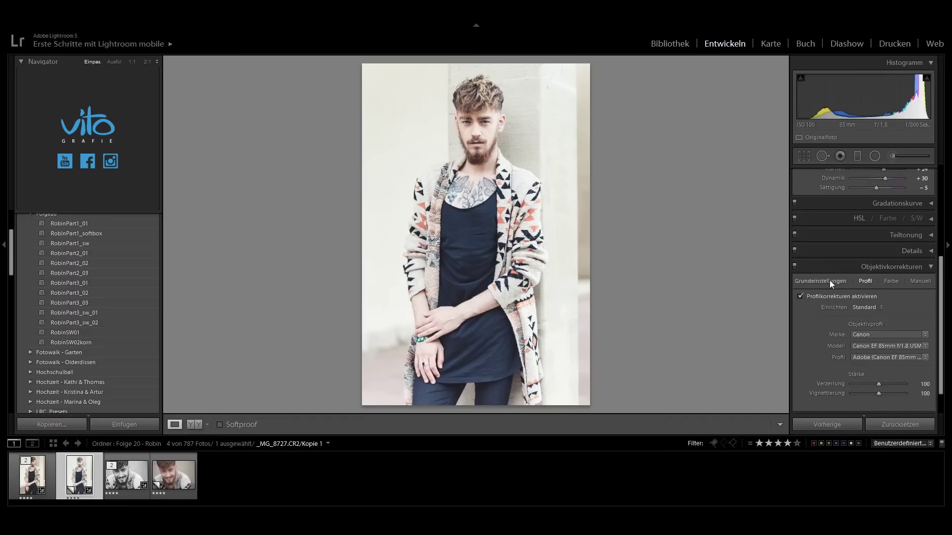
Step: Reset the manual lens vignetting Betrag to 0 and compare the portrait with profile corrections off and on
click(921, 281)
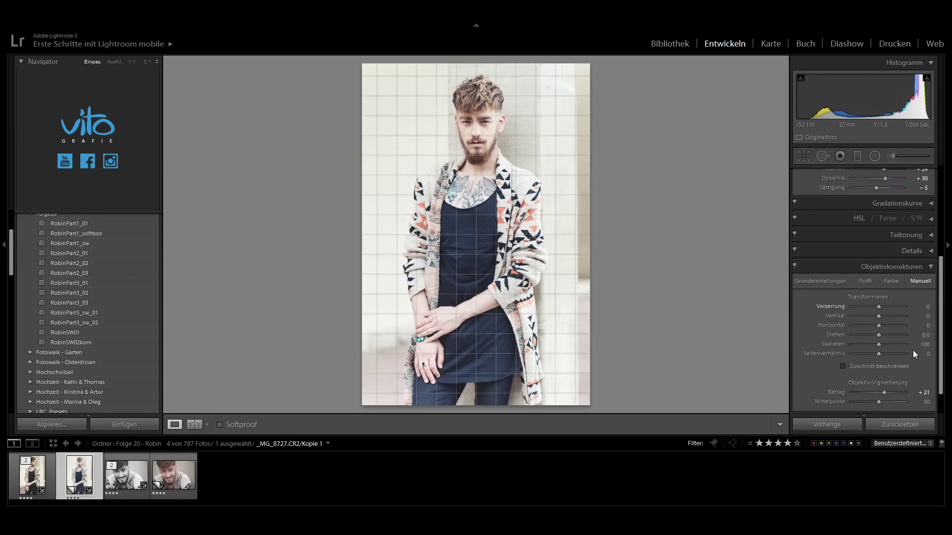
double_click(883, 392)
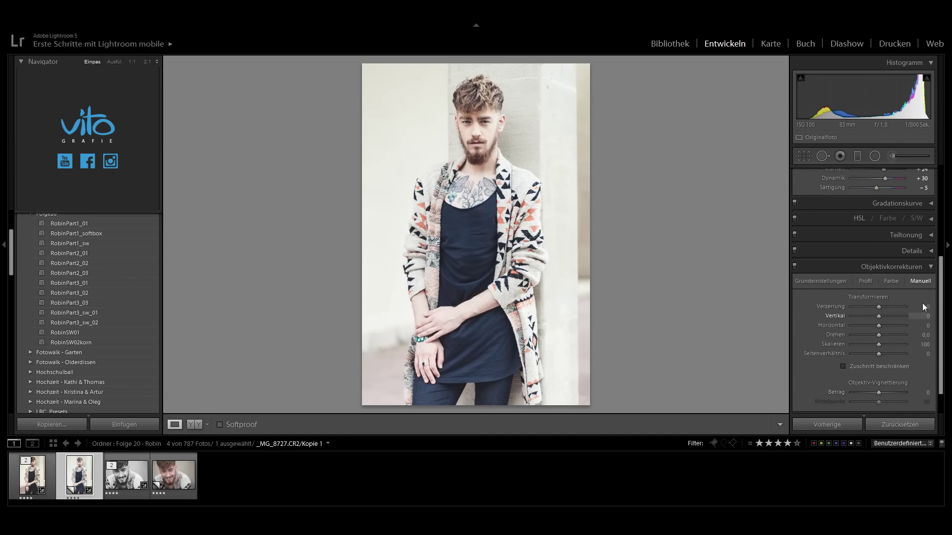
click(867, 281)
click(800, 296)
click(801, 296)
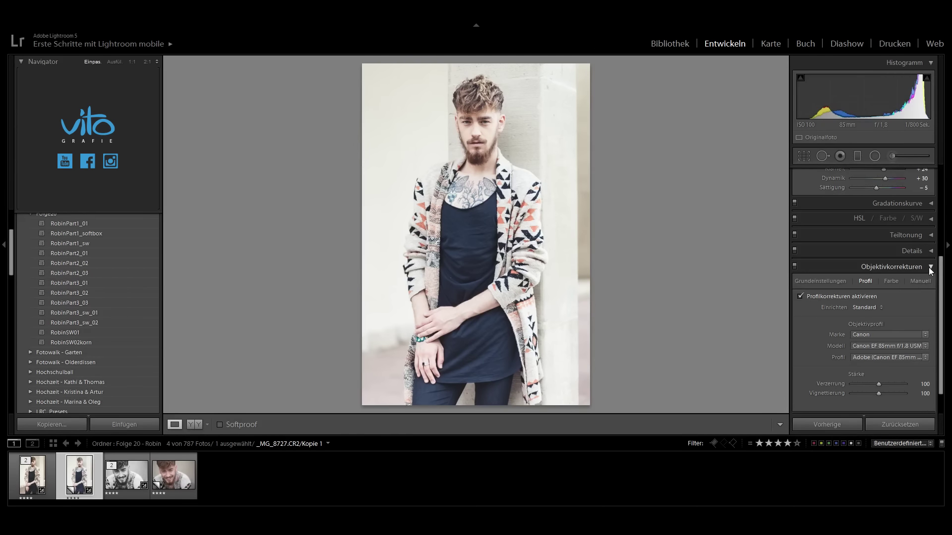
Step: Lower the portrait's overall exposure (Belichtung) to +0,63 in the basic adjustments
click(931, 266)
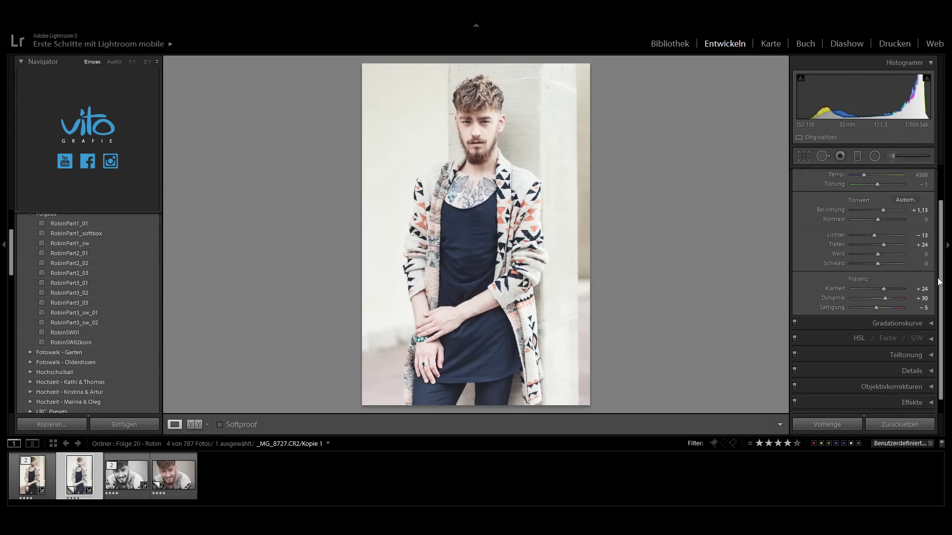
key(Down)
key(Down)
key(Down)
key(Down)
key(Down)
key(Down)
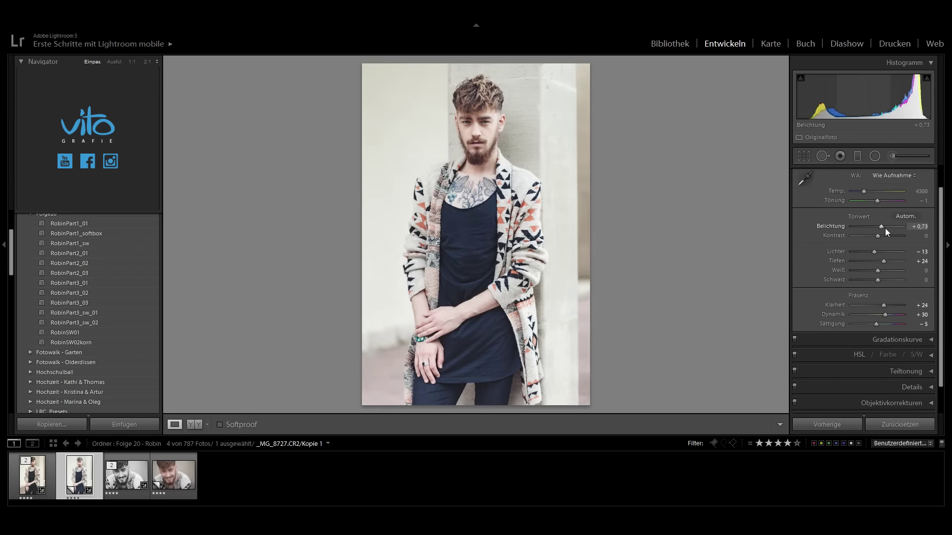
key(Up)
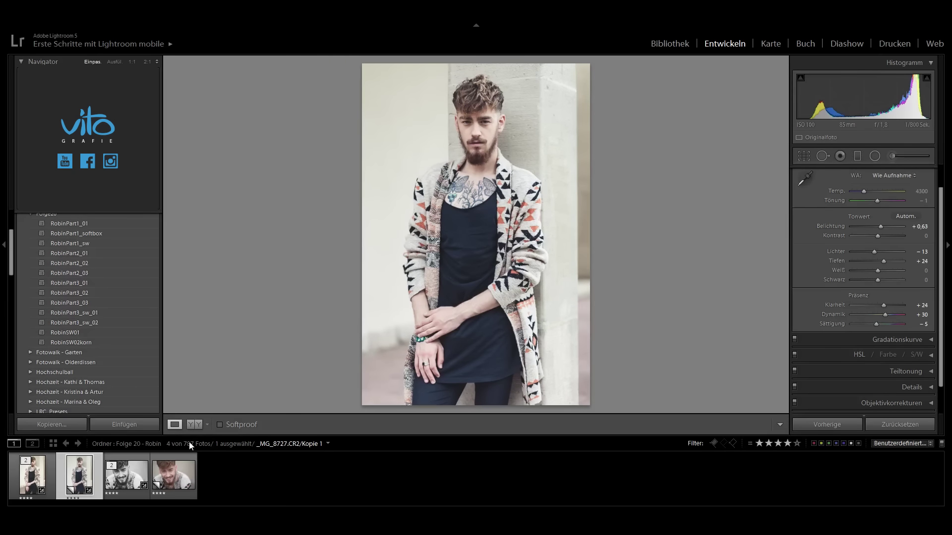
Step: Compare the edited virtual copy with its reset, unedited state and with the first version of the photo
click(905, 422)
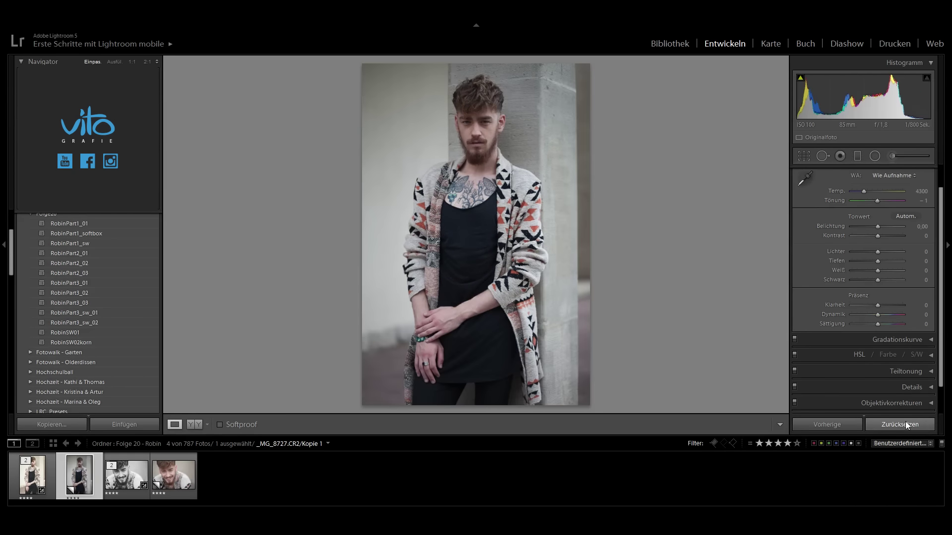
key(ctrl+z)
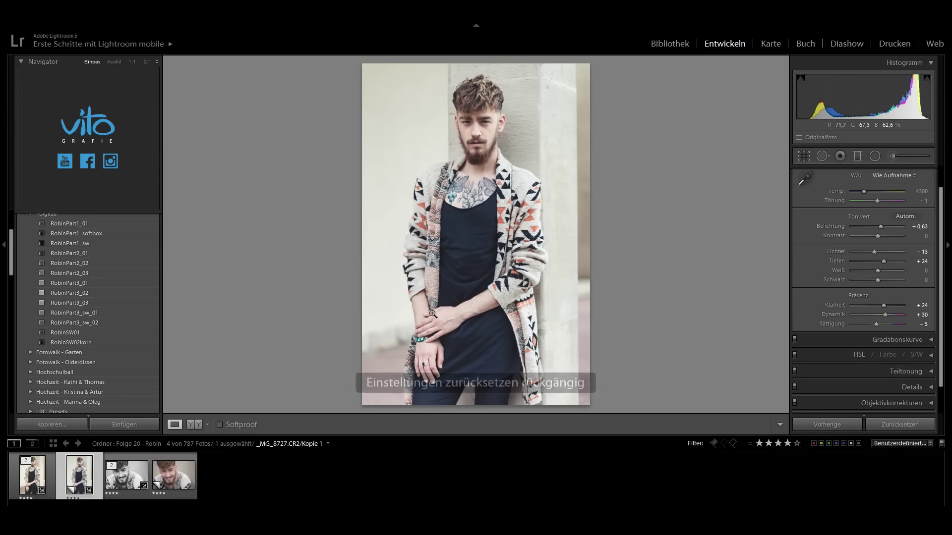
click(32, 477)
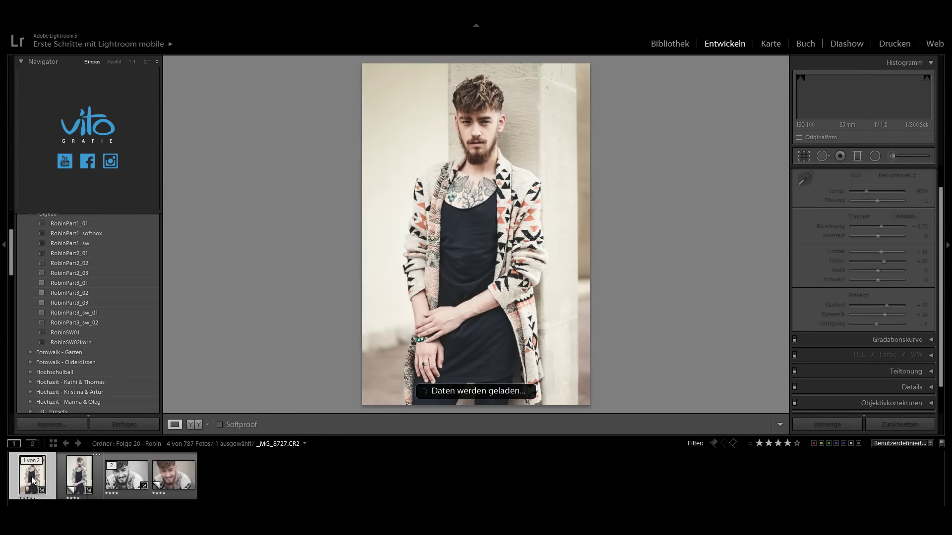
click(77, 477)
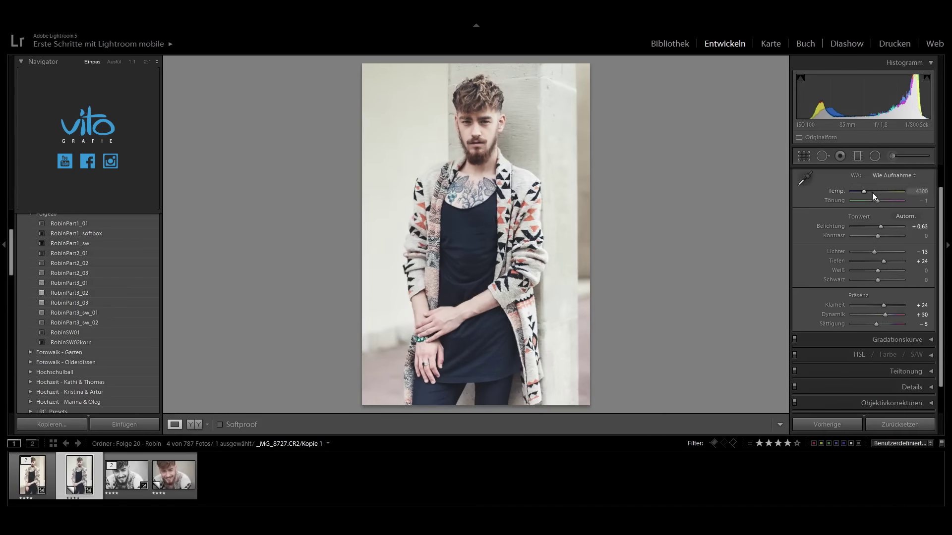
Step: Warm the white balance to a Temp. of 4550 and lower the Belichtung to +0,53
scroll(864, 191, up, 5)
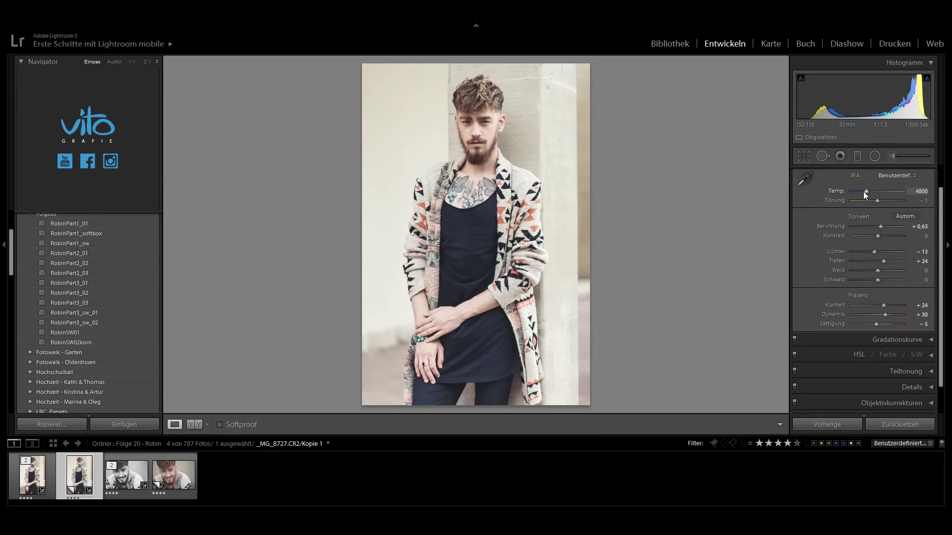
scroll(864, 191, down, 5)
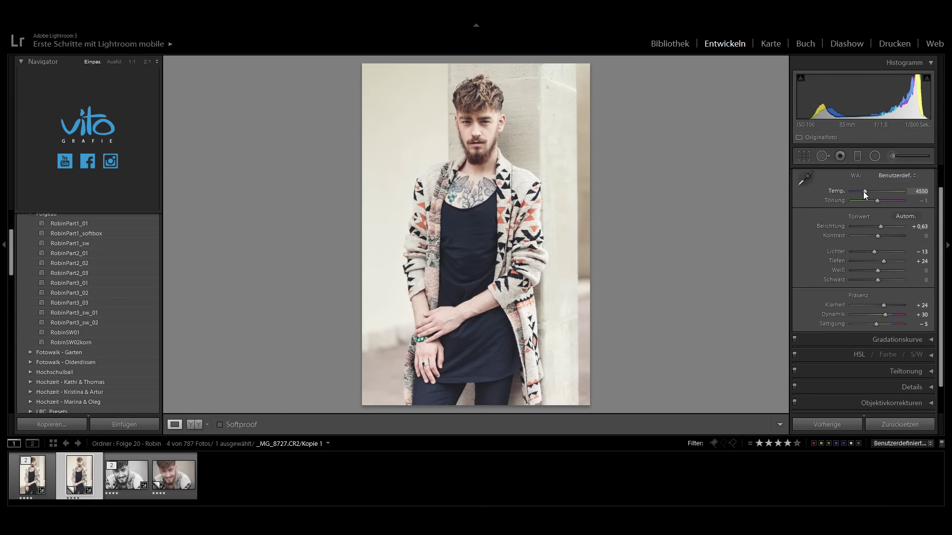
scroll(864, 191, down, 5)
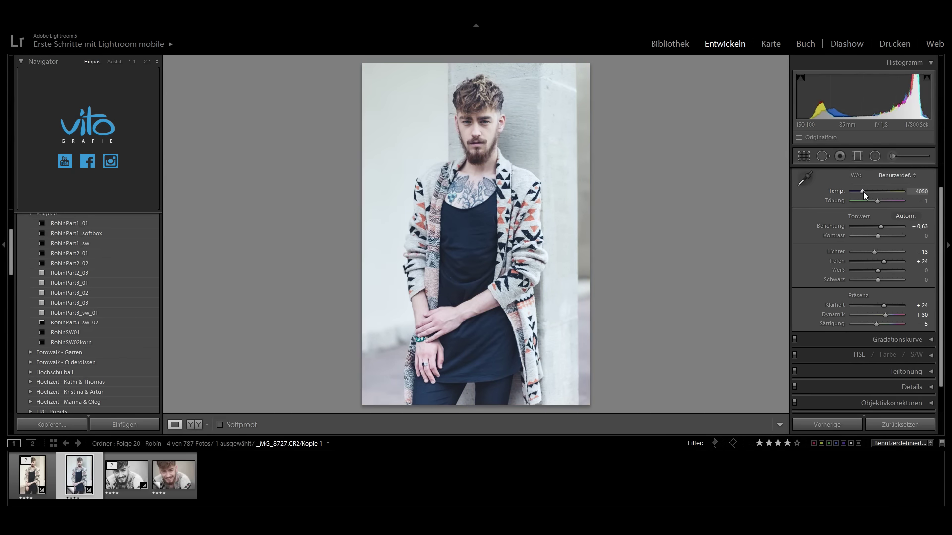
scroll(863, 191, up, 5)
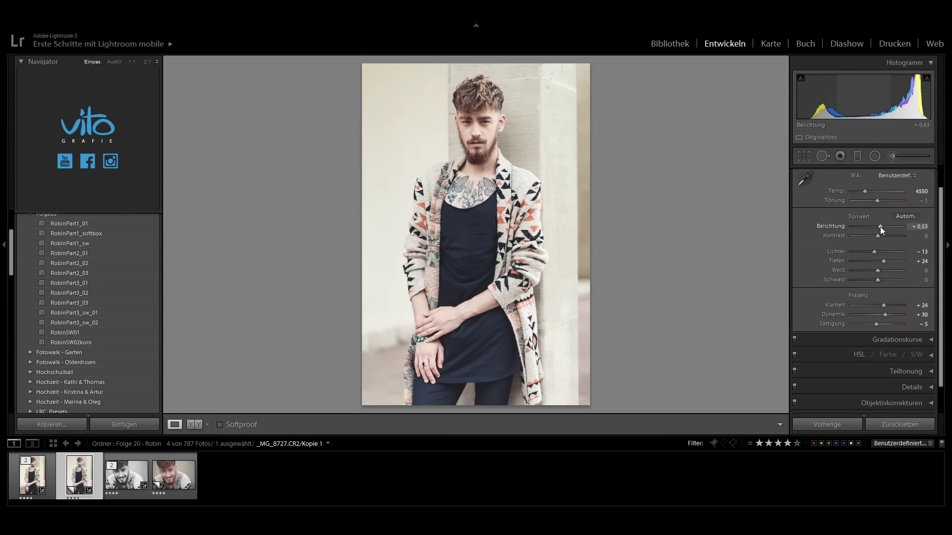
scroll(879, 227, down, 4)
scroll(880, 227, up, 2)
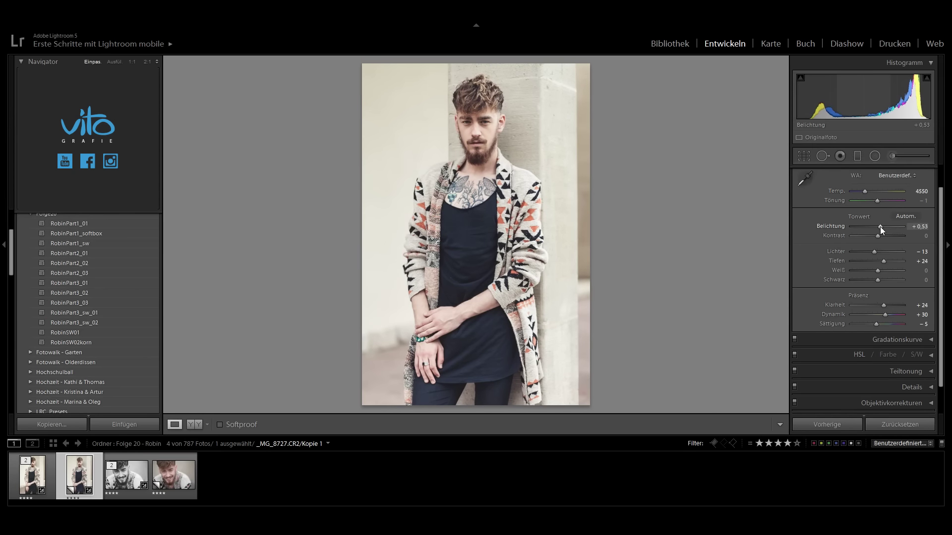
Step: Darken the area around the man with a large radial filter at Belichtung −1,00 and Klarheit 0, and raise the overall Belichtung to +0,73
click(875, 156)
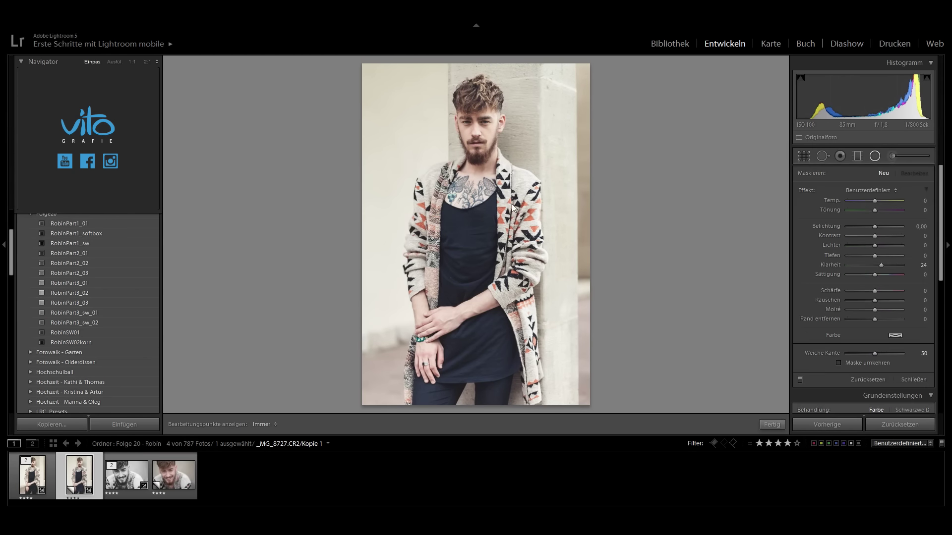
drag(473, 218, 570, 398)
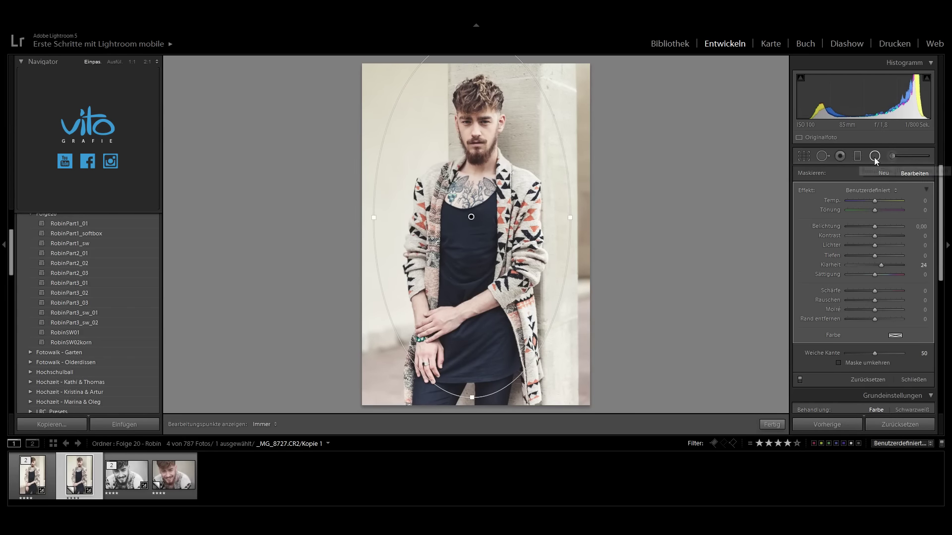
double_click(881, 266)
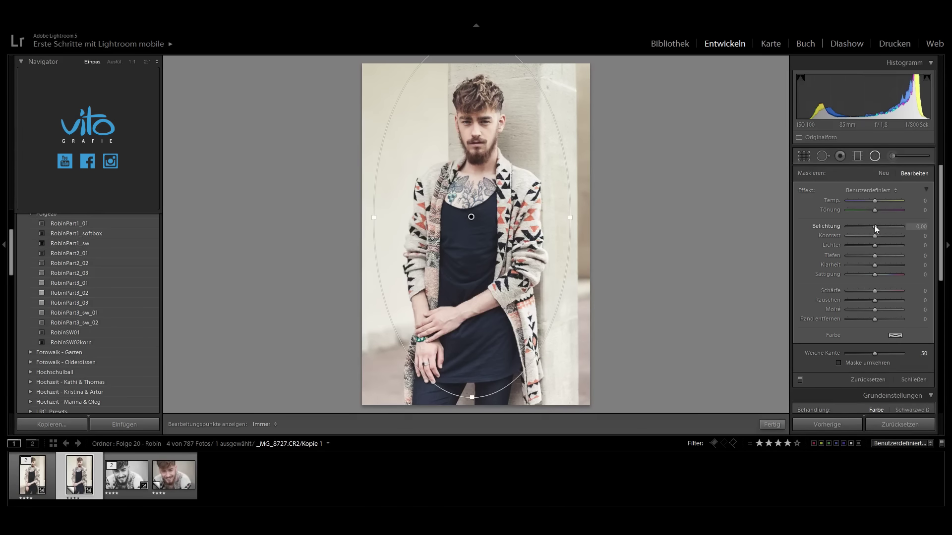
scroll(875, 228, down, 5)
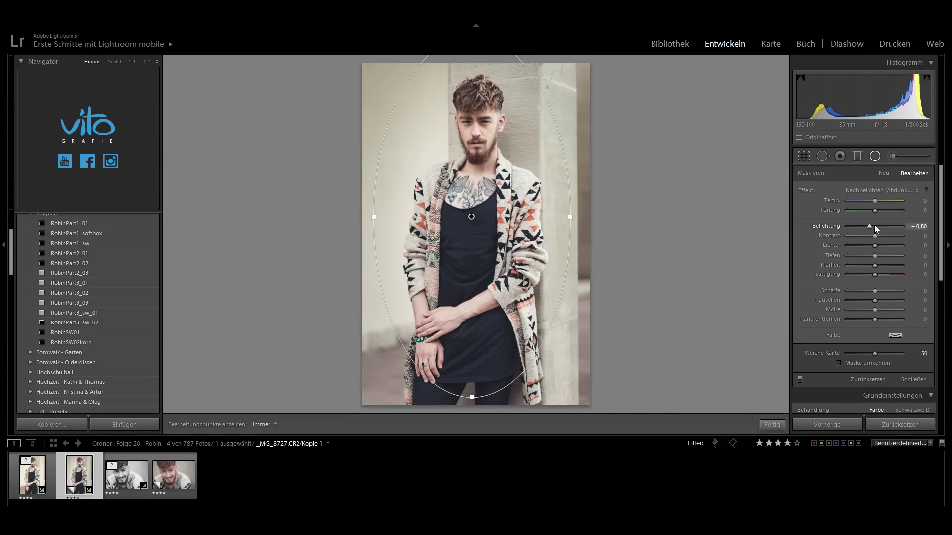
scroll(874, 225, up, 1)
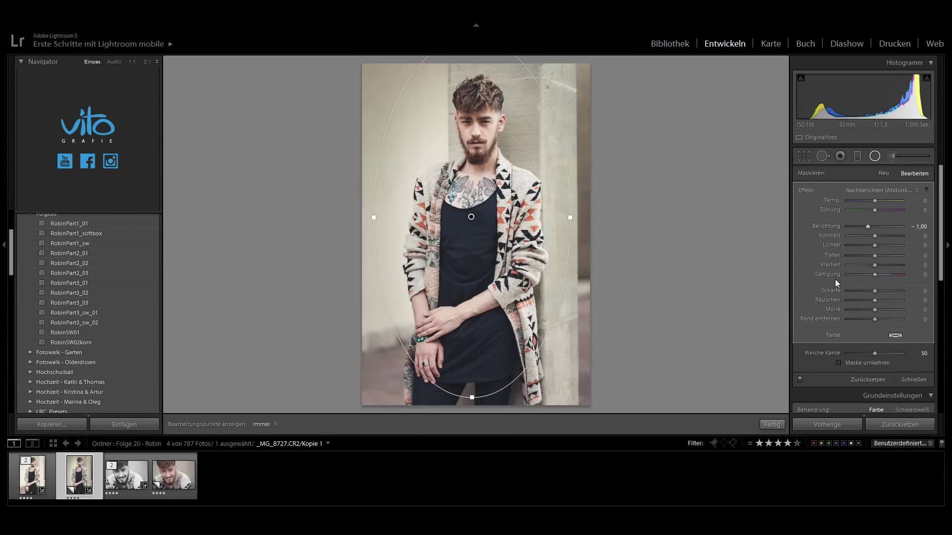
click(799, 380)
click(772, 424)
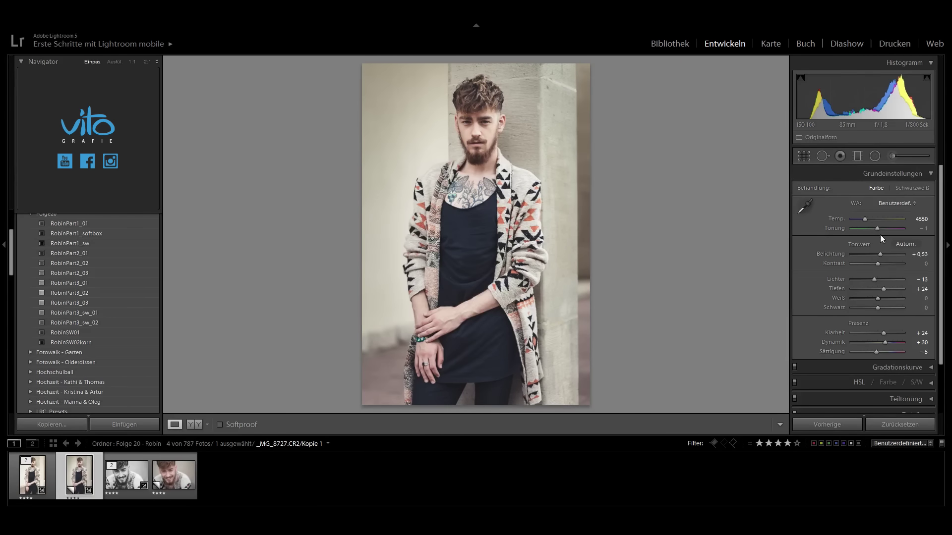
scroll(878, 254, up, 2)
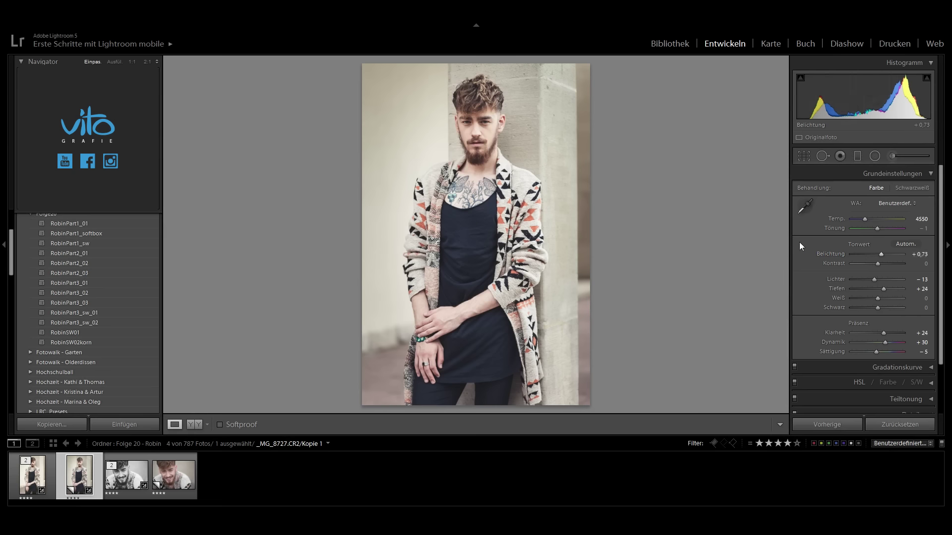
Step: Try darkening the portrait's right and left sides with vertical graduated filters at Belichtung −0,50, and remove both filters
click(858, 157)
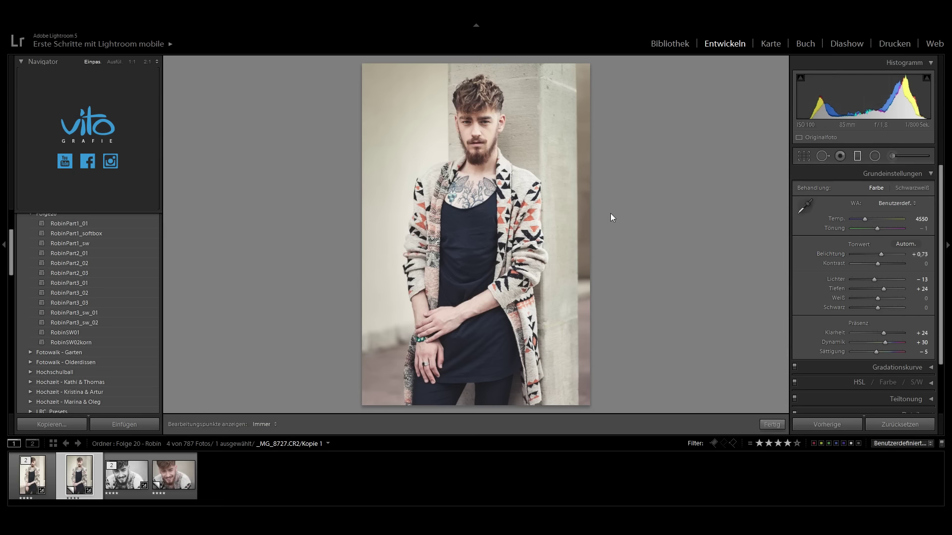
drag(605, 218, 455, 223)
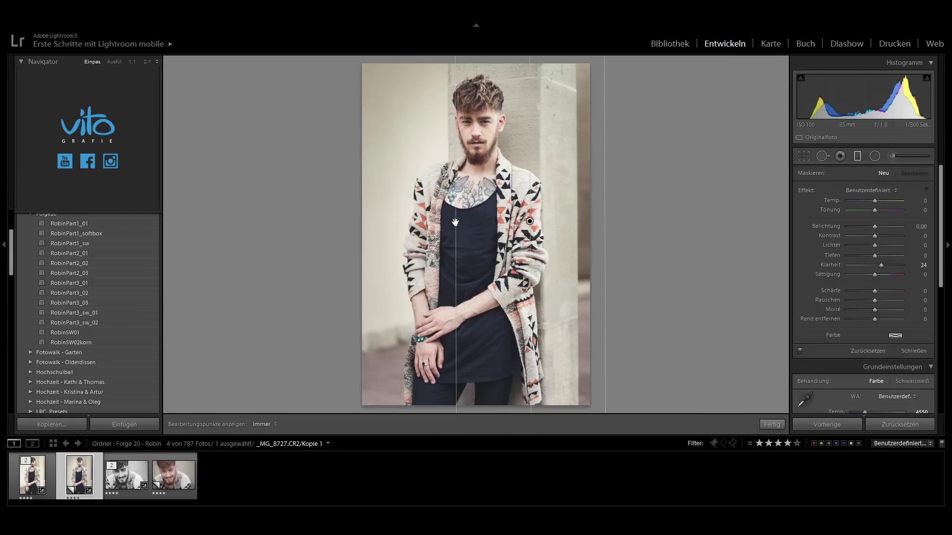
double_click(878, 263)
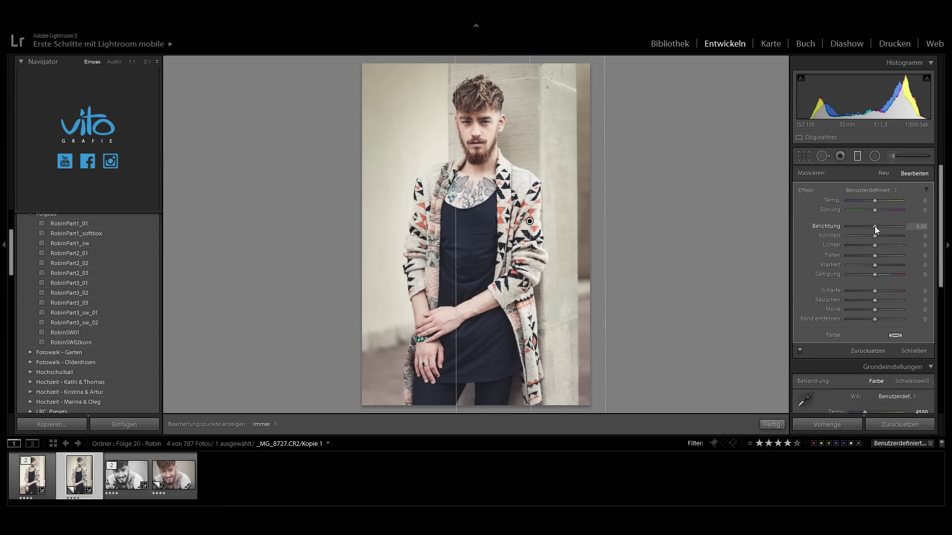
drag(875, 226, 871, 226)
drag(339, 218, 511, 219)
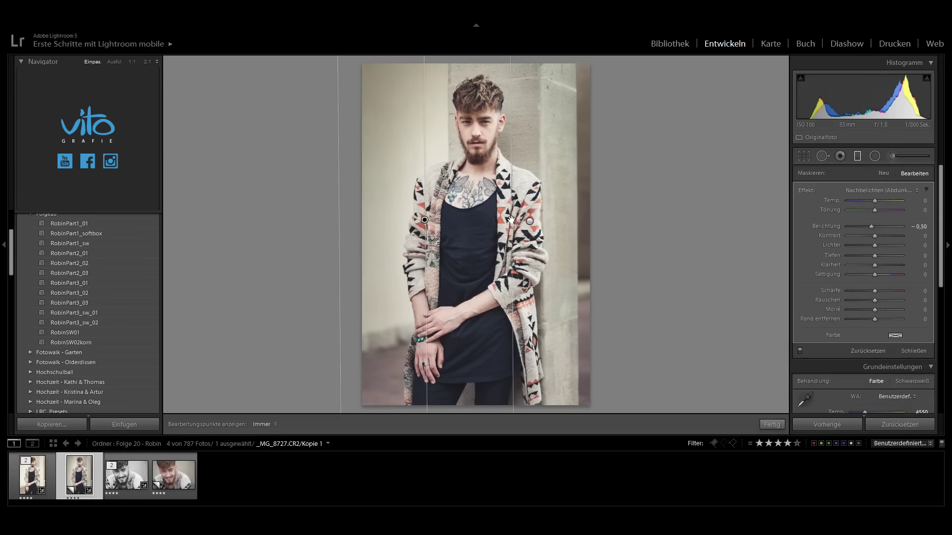
click(770, 425)
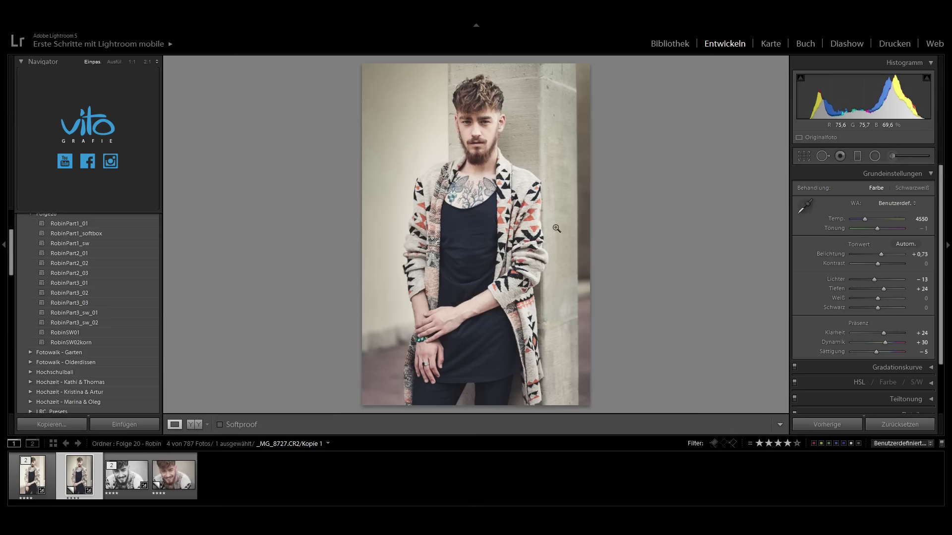
click(857, 156)
click(870, 156)
click(858, 156)
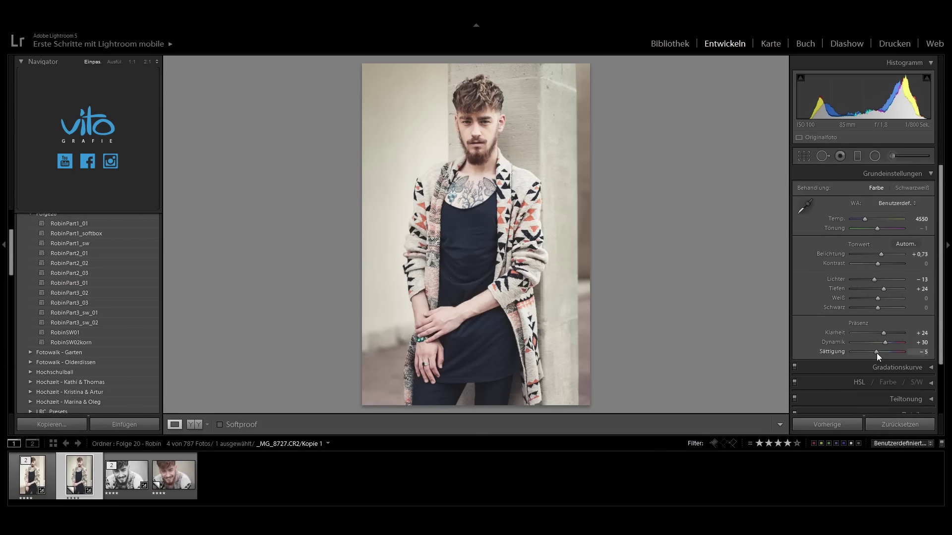
Step: Set the overall Klarheit to +42 and brighten both eyes with the adjustment brush, using raised Belichtung and Klarheit 0
drag(884, 331, 890, 332)
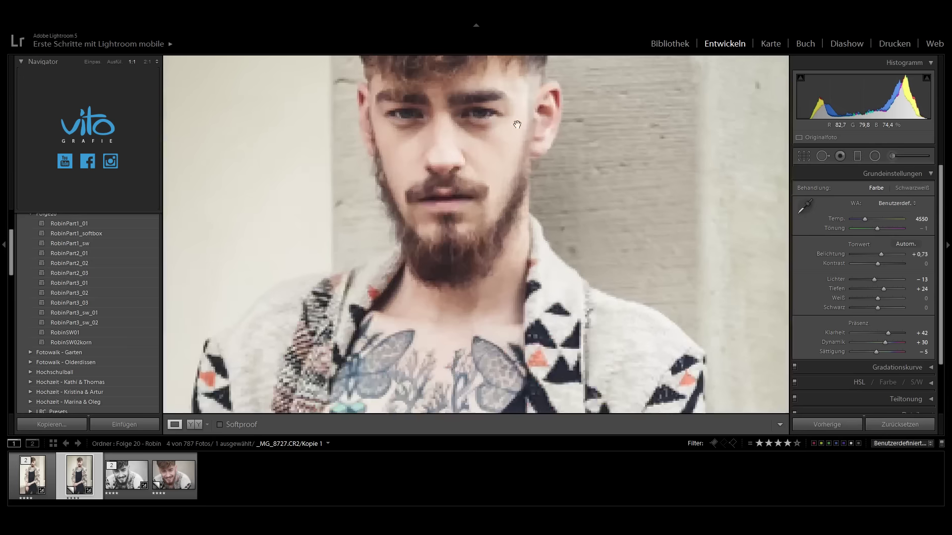
click(525, 149)
click(900, 156)
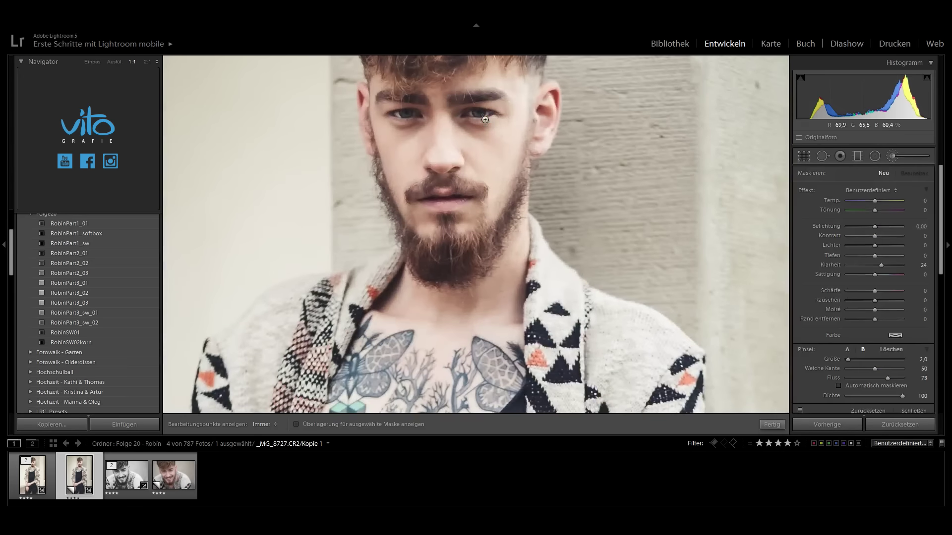
key(h)
drag(415, 113, 406, 114)
key(h)
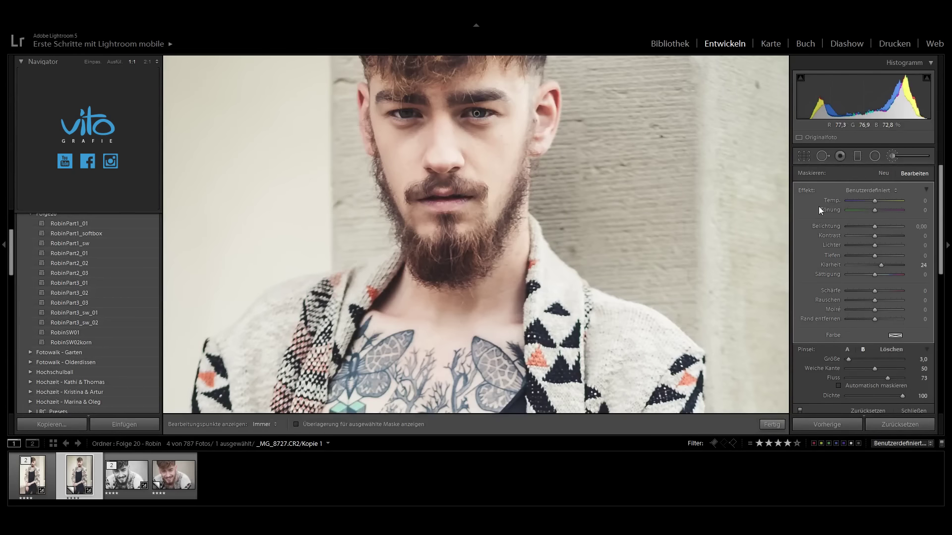
double_click(877, 263)
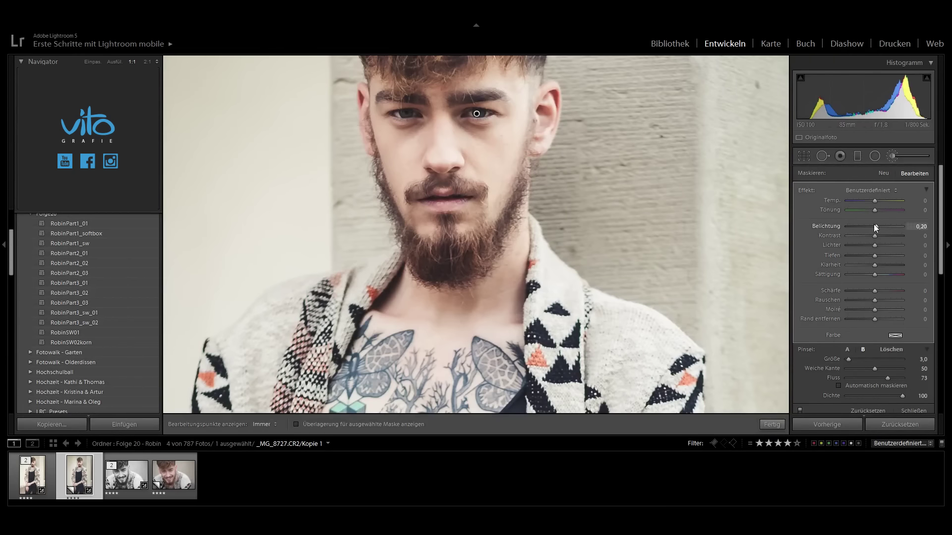
key(Up)
click(764, 422)
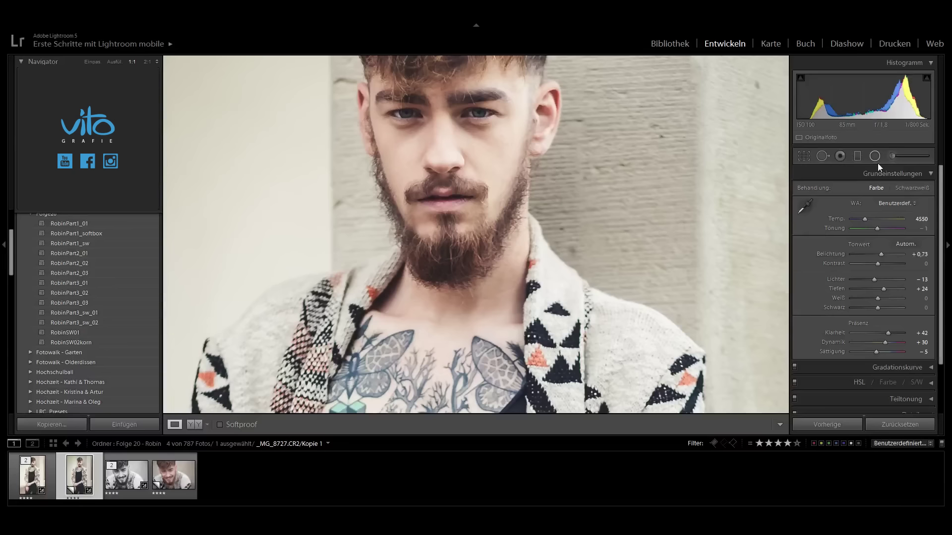
click(599, 159)
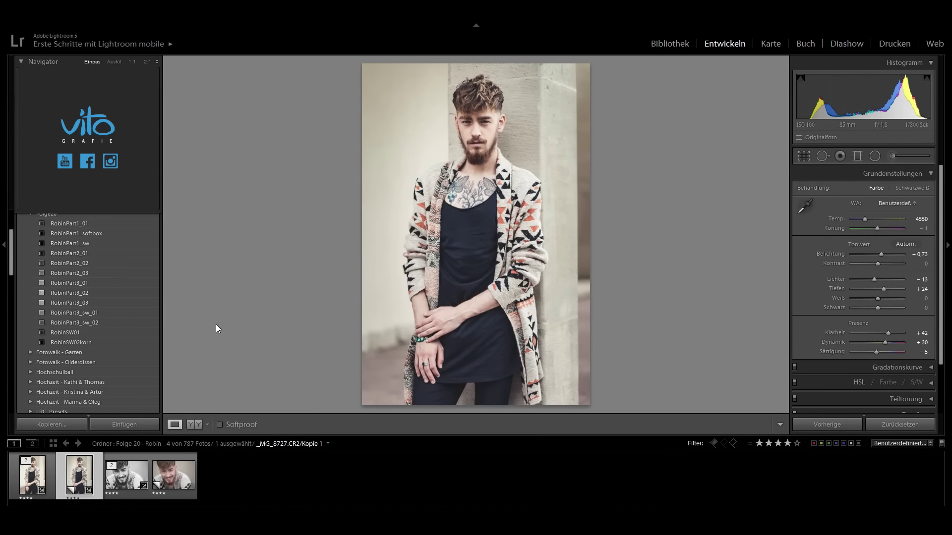
Step: Compare the portrait with its unedited state by resetting and undoing the reset, and raise the overall Belichtung to +0,93
click(901, 424)
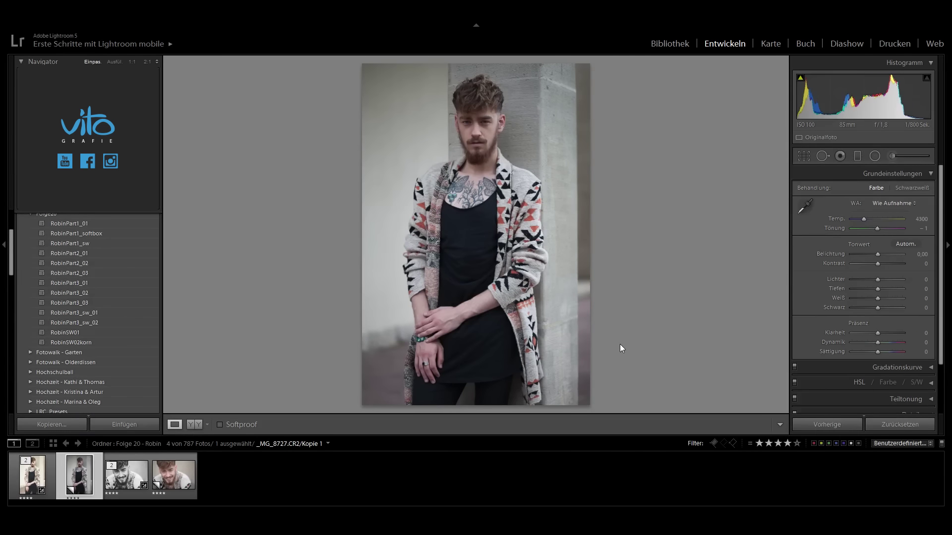
key(ctrl+z)
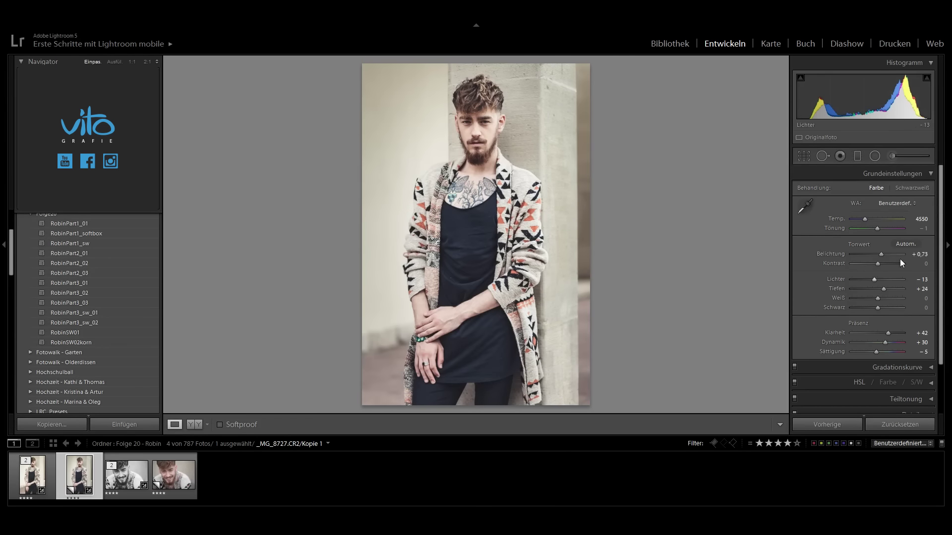
click(882, 254)
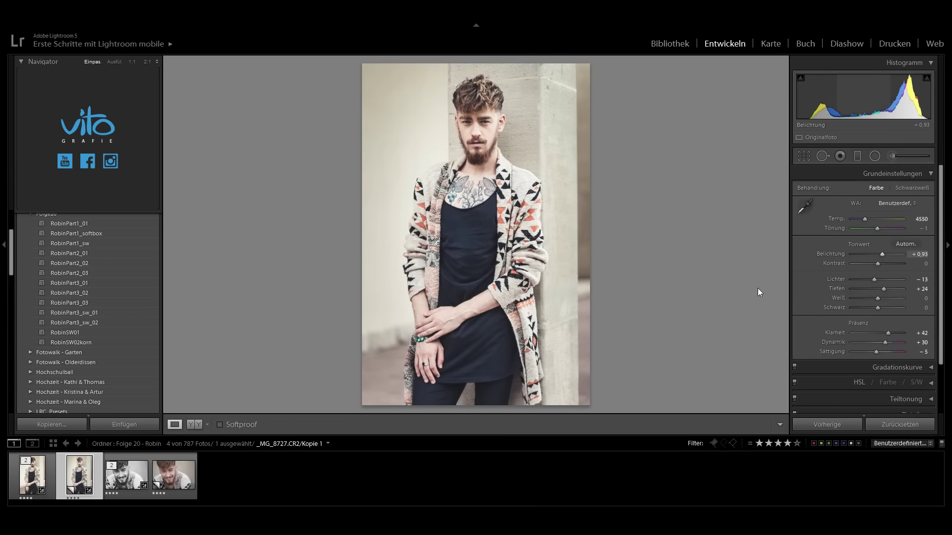
click(900, 425)
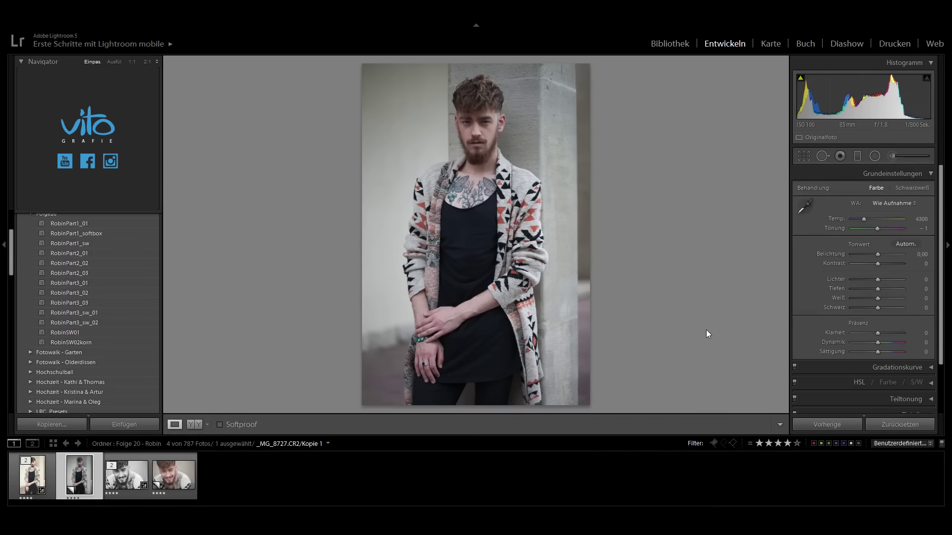
key(ctrl+z)
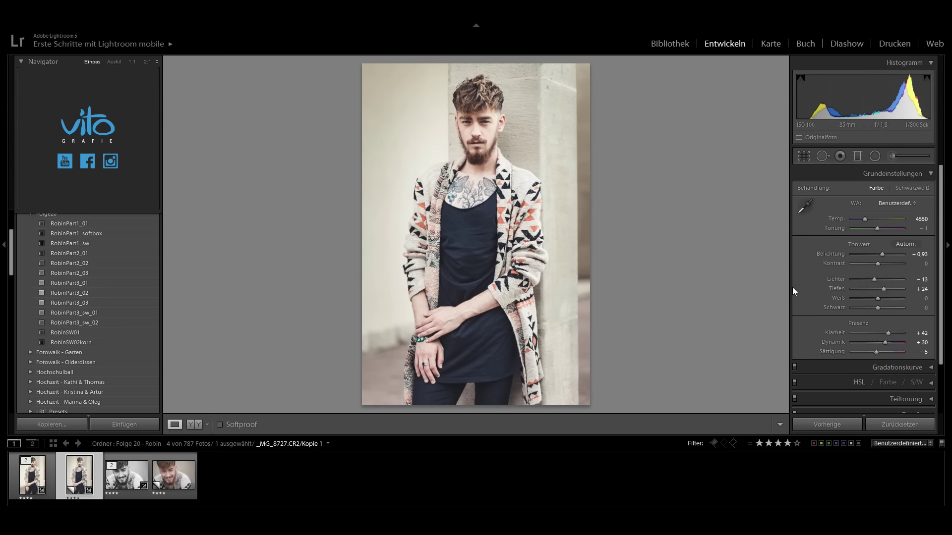
Step: Set the Farbton of Primärwerte Rot to −25 in the Kamerakalibrierung
scroll(885, 348, down, 3)
click(925, 403)
mouse_move(876, 326)
mouse_down()
mouse_move(884, 323)
mouse_move(867, 325)
mouse_move(876, 327)
mouse_up()
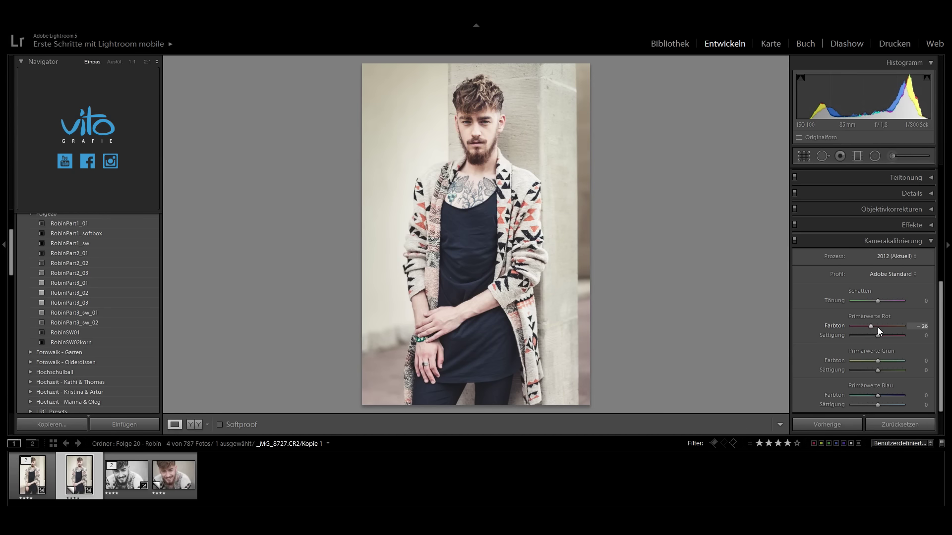
click(897, 327)
double_click(854, 326)
Step: Try different Tönung values for the Schatten in the Kamerakalibrierung and reset the Tönung to 0
drag(861, 302, 892, 301)
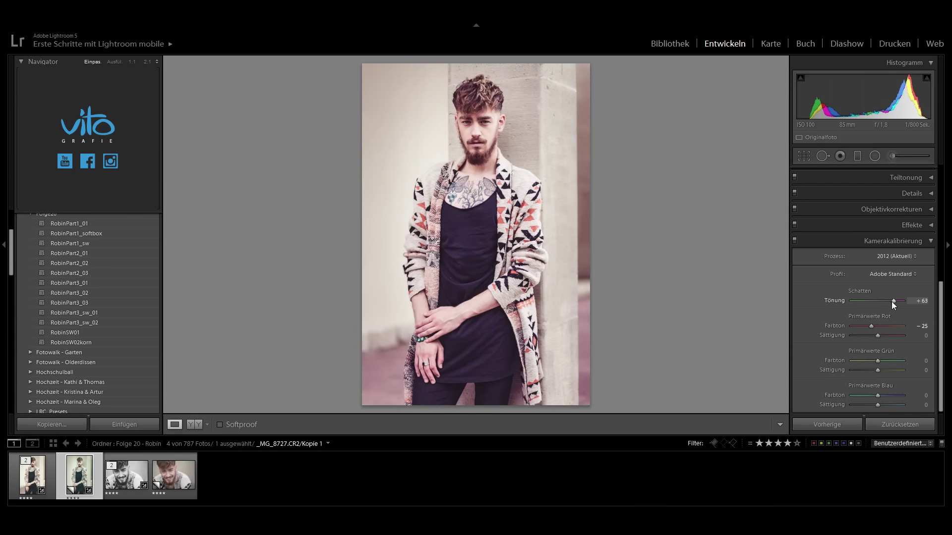
click(896, 301)
drag(860, 302, 889, 302)
double_click(889, 302)
Step: Try a higher Farbton for Primärwerte Blau, reset it to 0, and set the Farbton of Primärwerte Grün to −10
mouse_move(879, 395)
mouse_down()
mouse_move(862, 395)
mouse_move(893, 395)
mouse_up()
double_click(893, 395)
drag(877, 360, 863, 360)
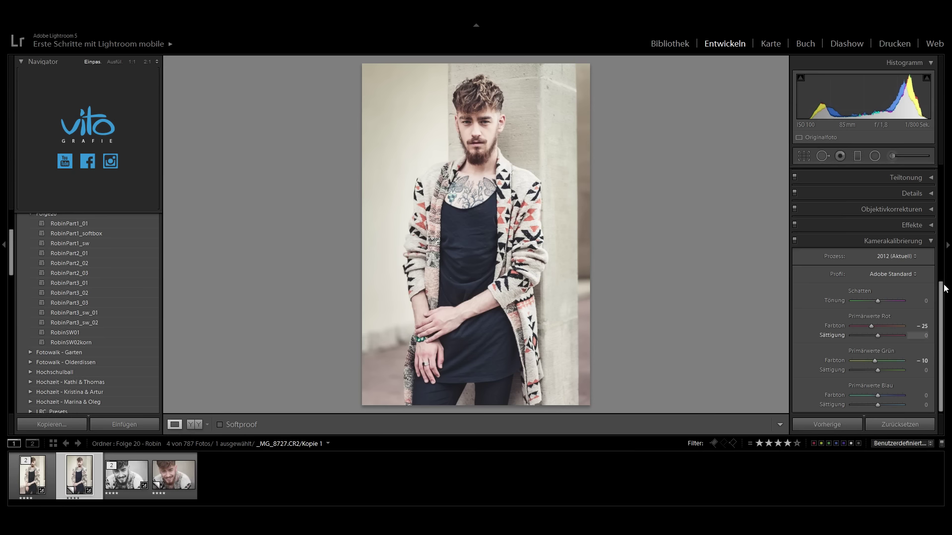
click(924, 241)
Step: View the finished black-and-white close-up of the smiling man, select its unedited color copy and convert the copy to Schwarzweiß
click(126, 474)
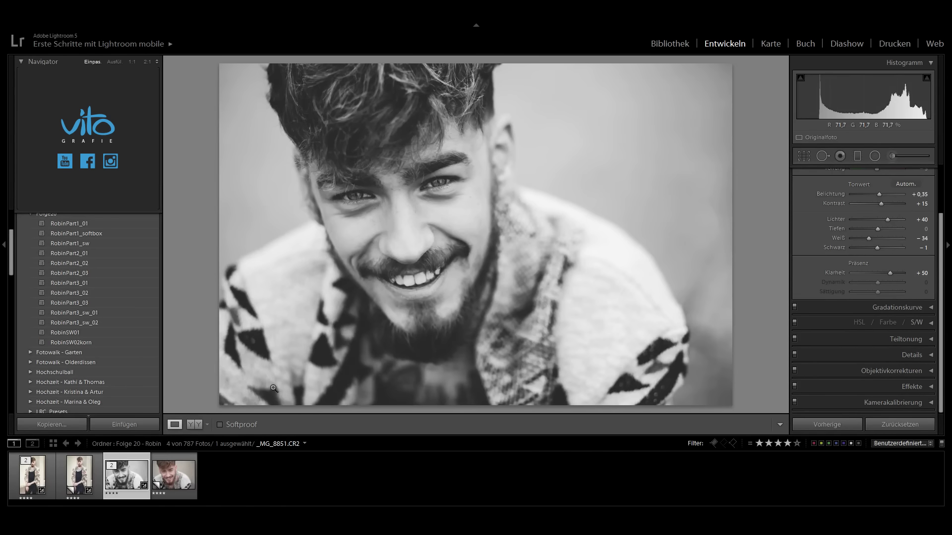
click(179, 481)
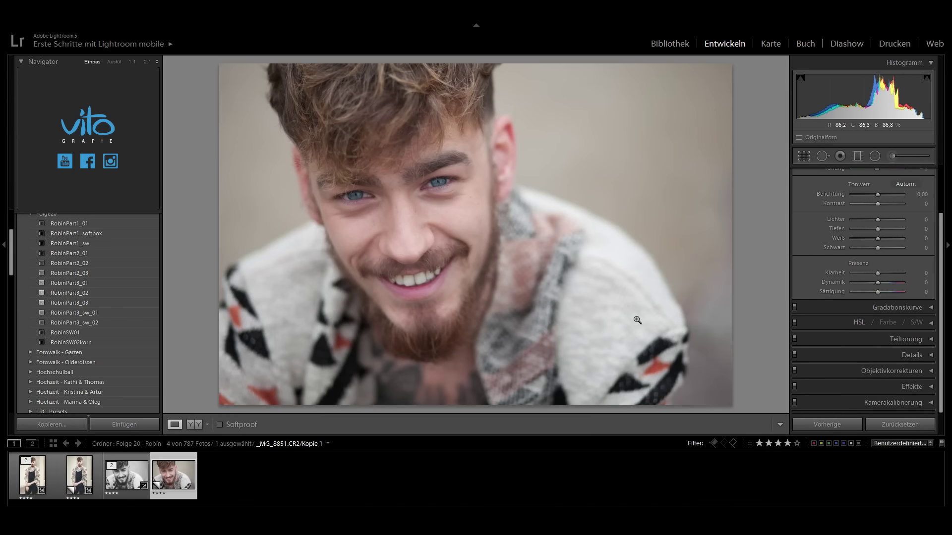
scroll(914, 247, up, 3)
click(912, 186)
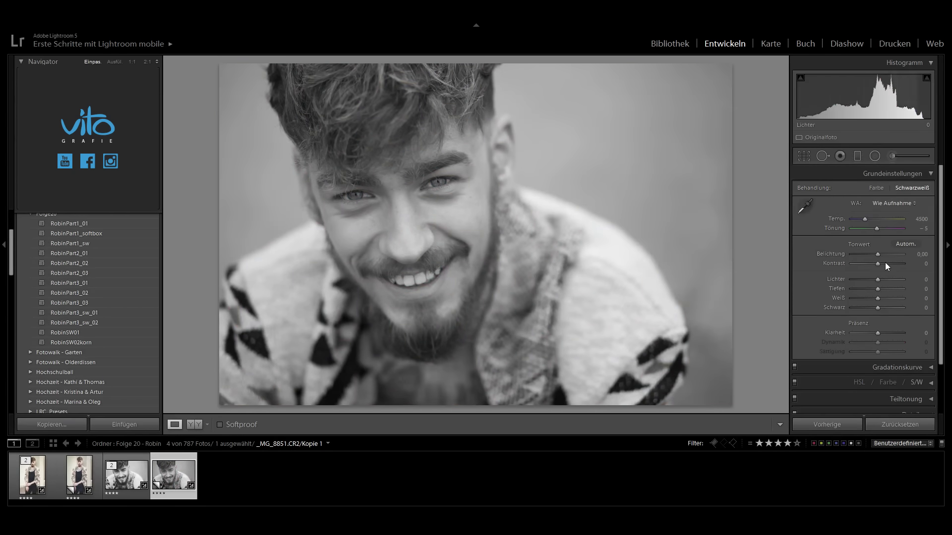
Step: Set Belichtung to +0,34, Kontrast to +22, Lichter to +5, Tiefen to −73 and Klarheit to +57
drag(877, 254, 862, 289)
drag(879, 332, 893, 332)
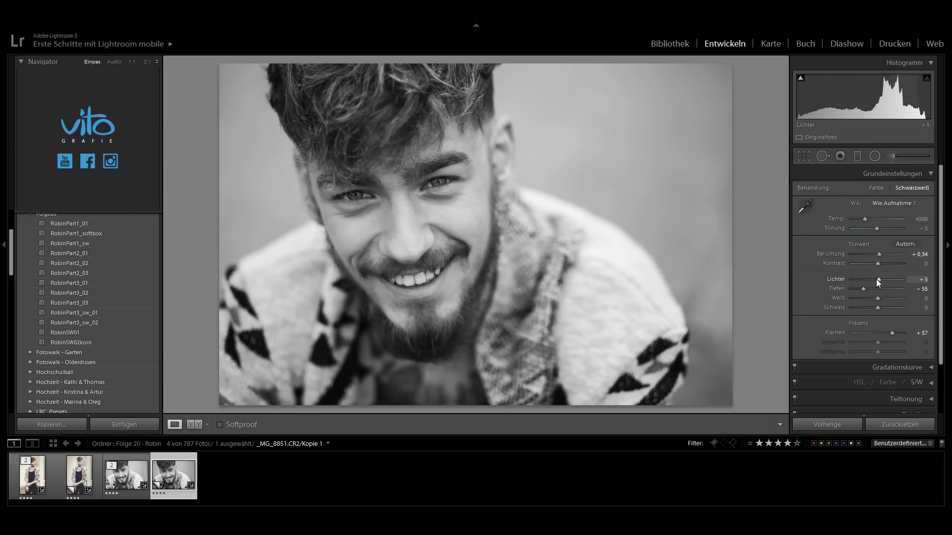
drag(863, 289, 882, 264)
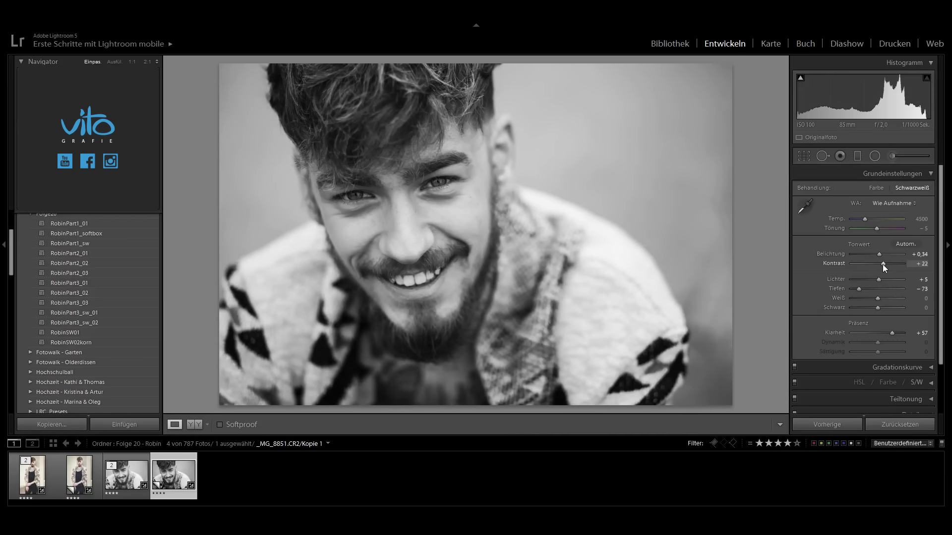
Step: Shape a matte Gradationskurve with three points, lifting the black end, holding the shadows down and slightly raising the upper point
scroll(880, 322, down, 1)
click(884, 352)
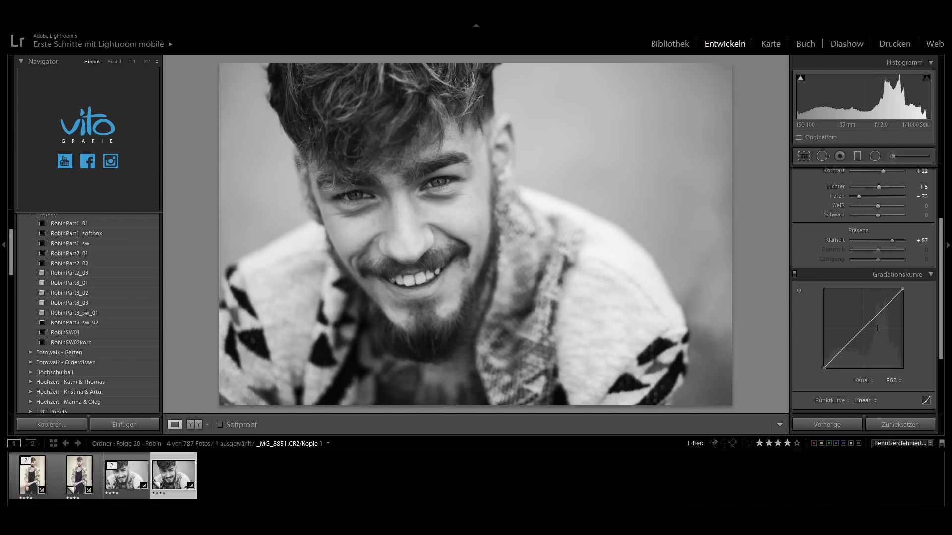
click(844, 349)
click(863, 328)
click(883, 309)
drag(823, 367, 842, 352)
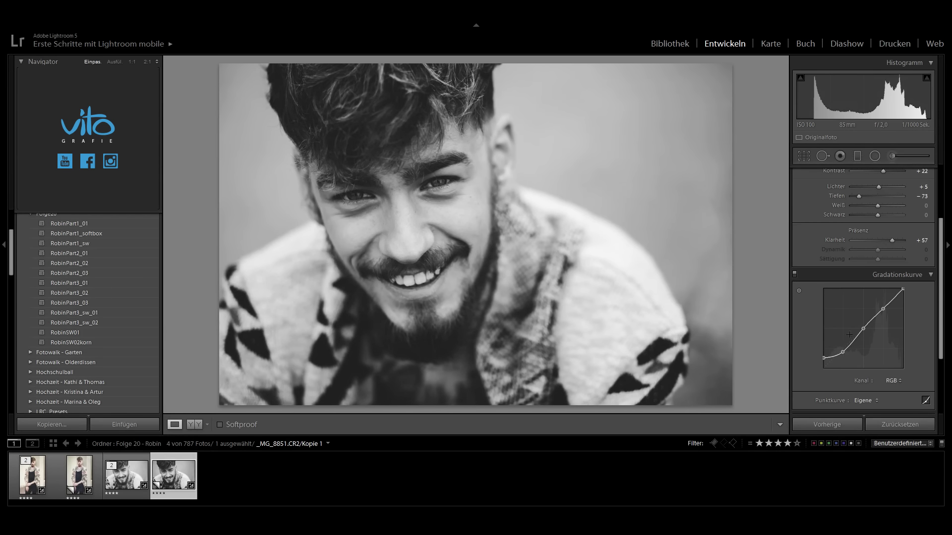
drag(883, 309, 883, 308)
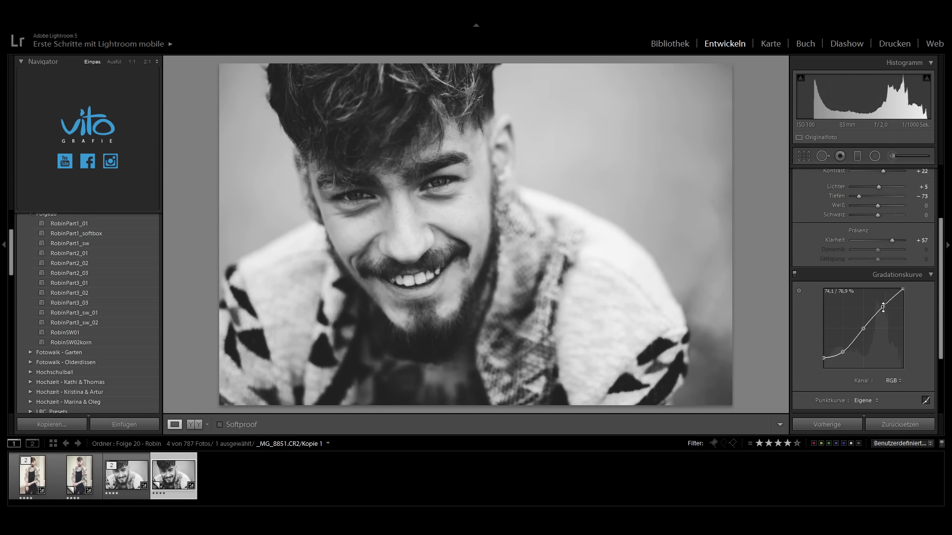
click(916, 276)
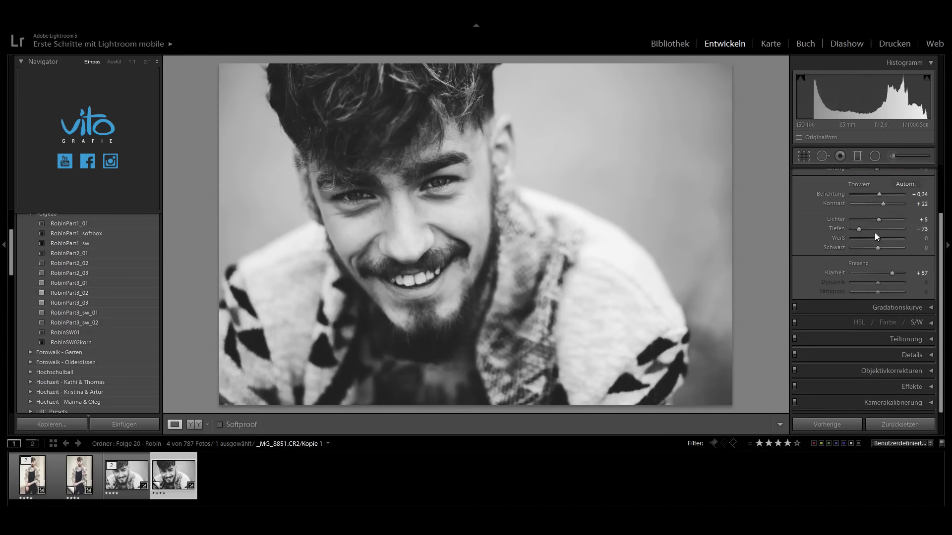
Step: Raise the Tiefen to −53 and reset the Kontrast to 0
drag(858, 229, 864, 229)
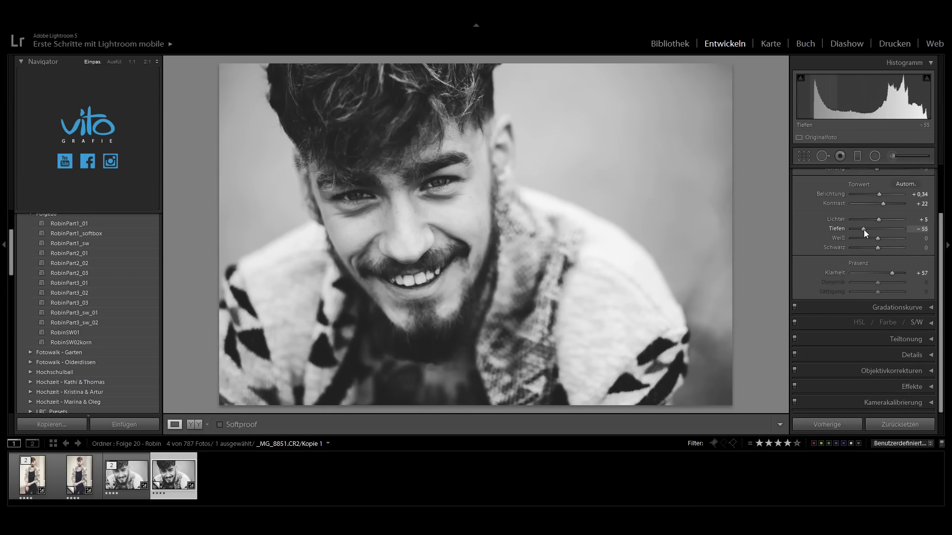
double_click(882, 204)
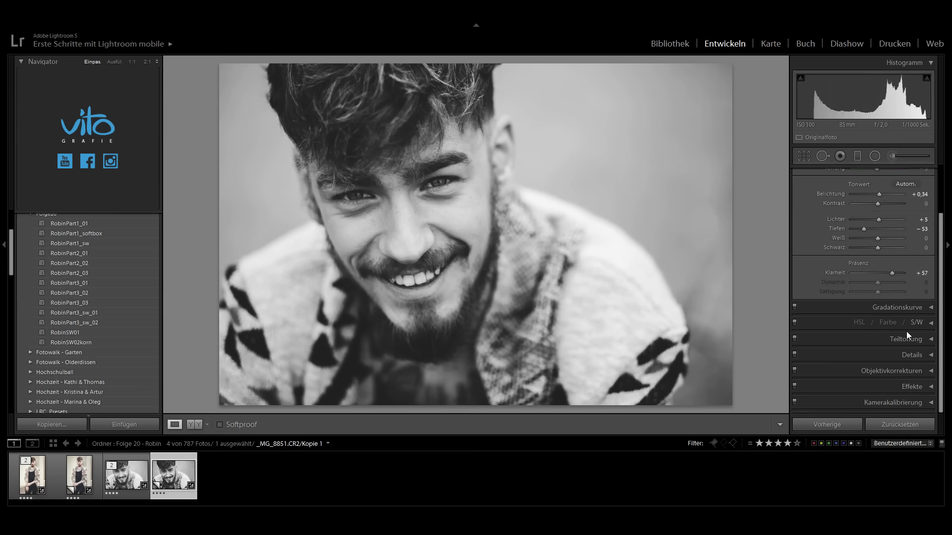
Step: Adjust the Schwarzweißmischung with Rot at +25 and Orange at −27, and try changes to the Gelb and Grün tones
click(931, 322)
drag(885, 325, 865, 323)
click(885, 326)
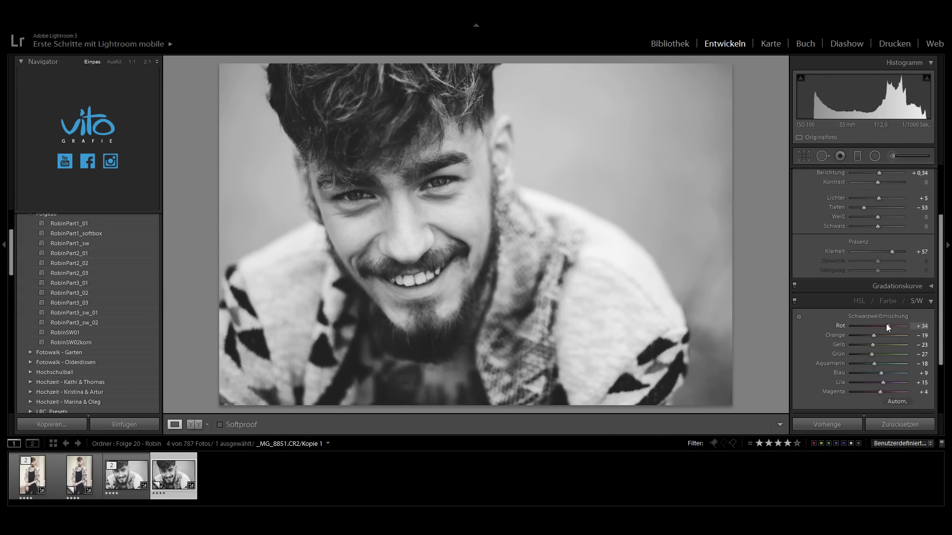
mouse_move(875, 335)
mouse_down()
mouse_move(860, 334)
mouse_move(873, 335)
mouse_up()
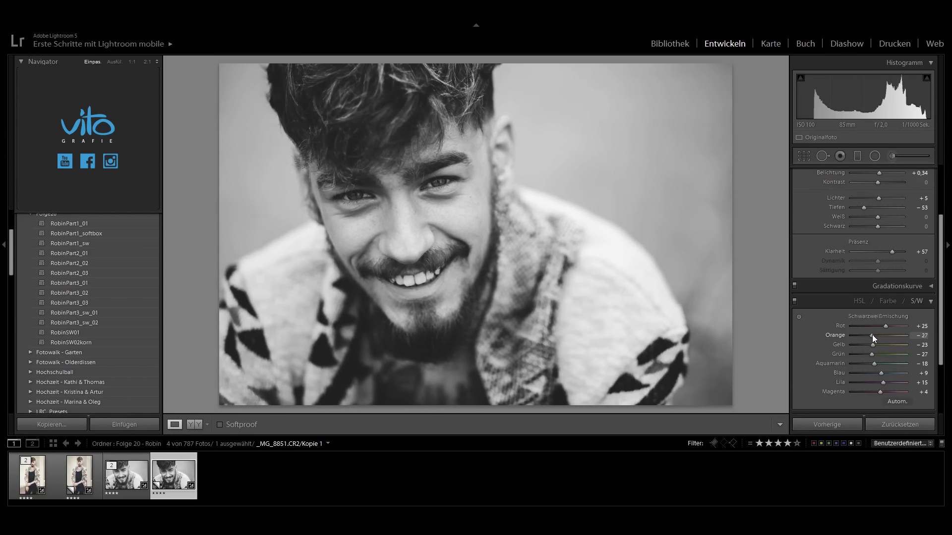
mouse_move(878, 344)
mouse_down()
mouse_move(862, 344)
mouse_move(873, 361)
mouse_up()
click(873, 355)
click(930, 302)
Step: Adjust the black-and-white portrait's sharpness settings under Details
click(925, 353)
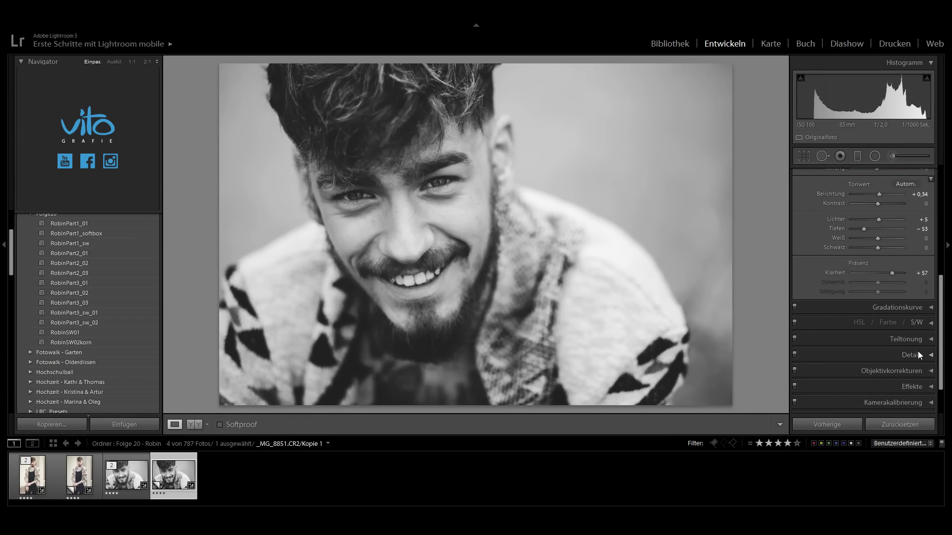
drag(852, 324, 897, 325)
click(930, 180)
Step: Try a warm Teiltonung on the Lichter with Farbton 31 and Sättigung 30, and reset the Sättigung
click(930, 340)
click(867, 351)
mouse_move(874, 342)
mouse_down()
mouse_move(886, 344)
mouse_move(846, 340)
mouse_move(887, 344)
mouse_up()
click(855, 343)
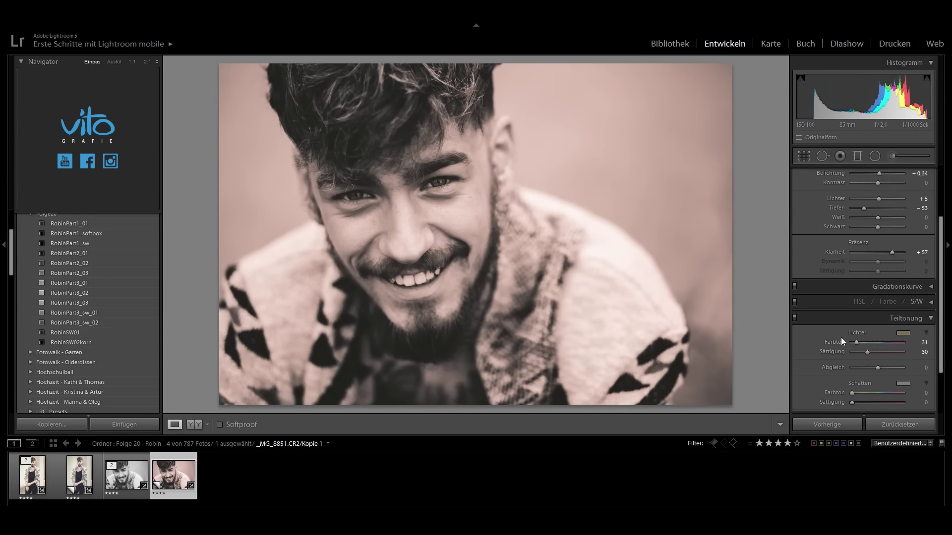
double_click(867, 352)
click(927, 318)
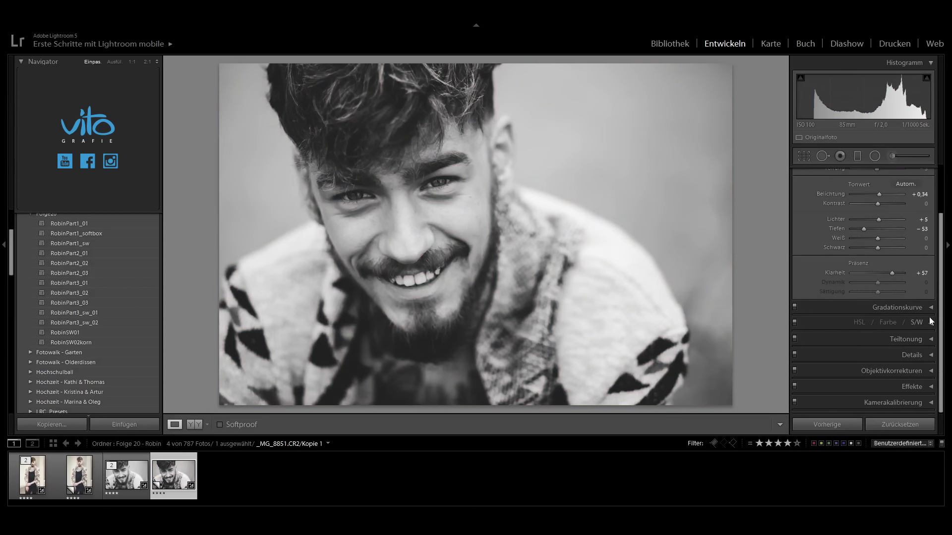
Step: Try a manual Objektiv-Vignettierung with a Betrag of −100 and reset it to 0
click(929, 373)
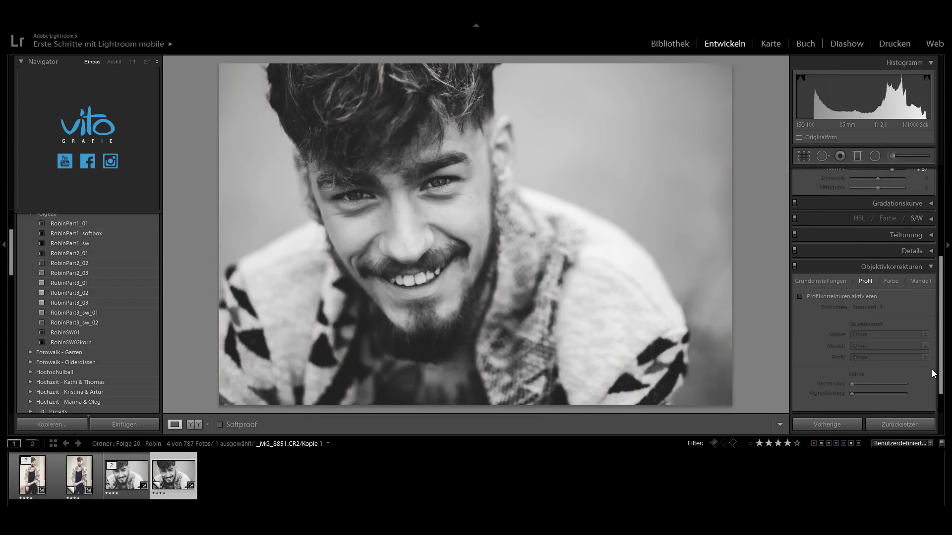
click(915, 281)
drag(880, 394, 849, 392)
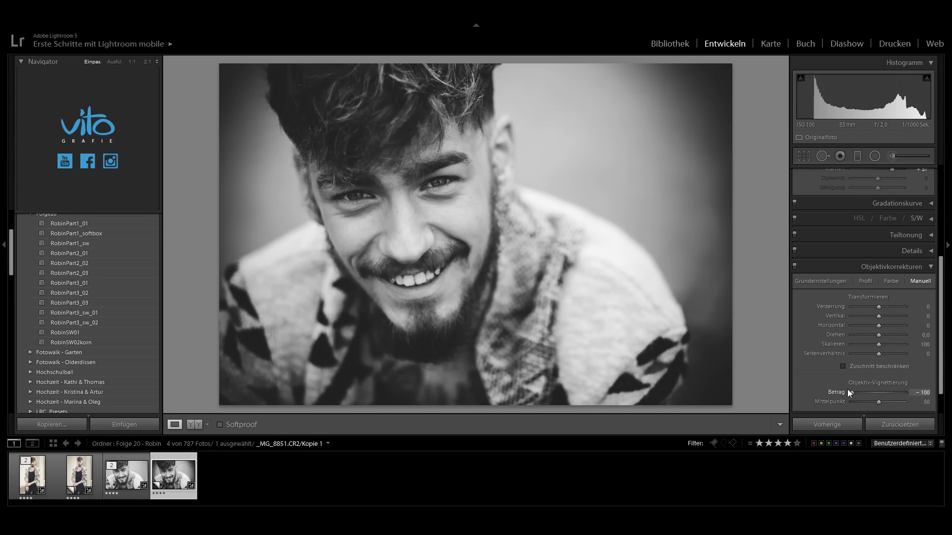
double_click(850, 393)
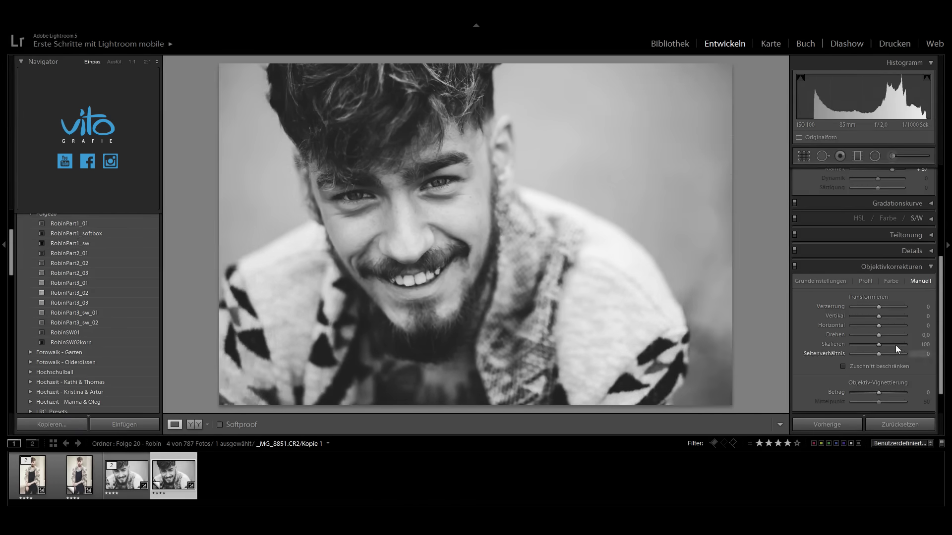
click(930, 267)
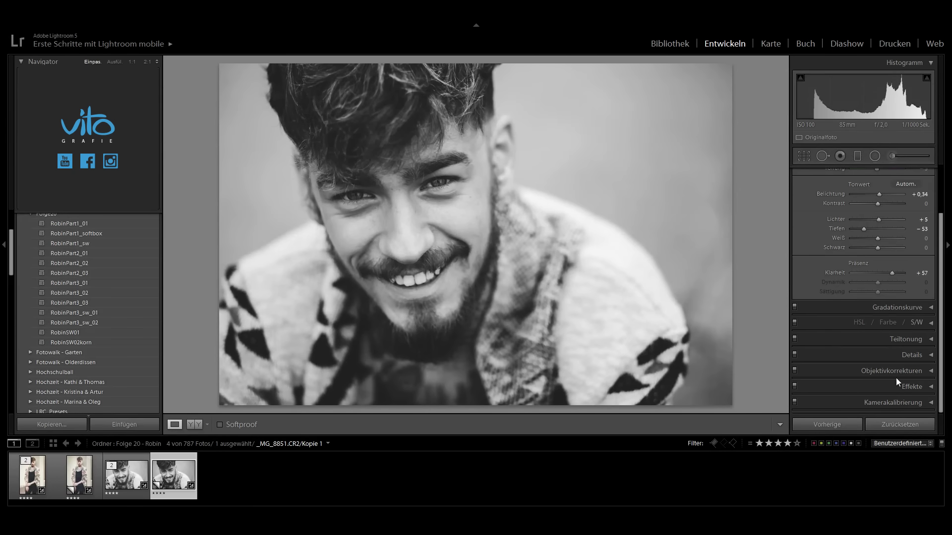
Step: Set the black-and-white portrait's white balance Temp. to 5301
scroll(859, 269, up, 1)
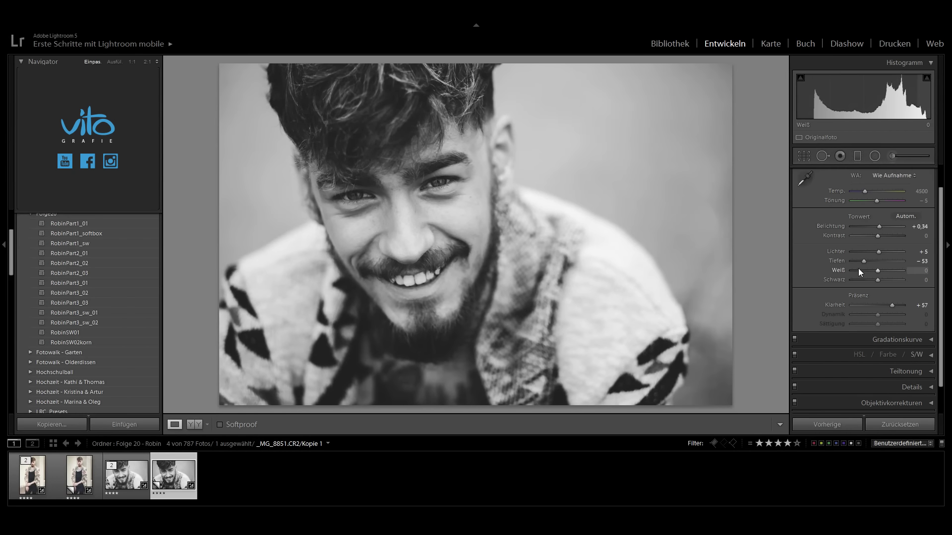
drag(865, 191, 869, 191)
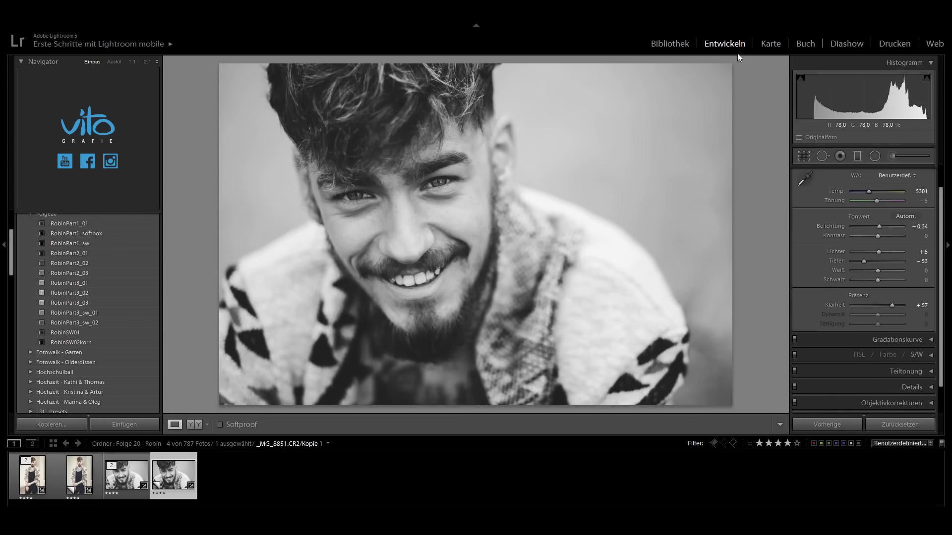
Step: Darken the portrait's right side with a wide slanted graduated filter at Belichtung −0,50 and Klarheit 0, and compare with the filter off
click(856, 156)
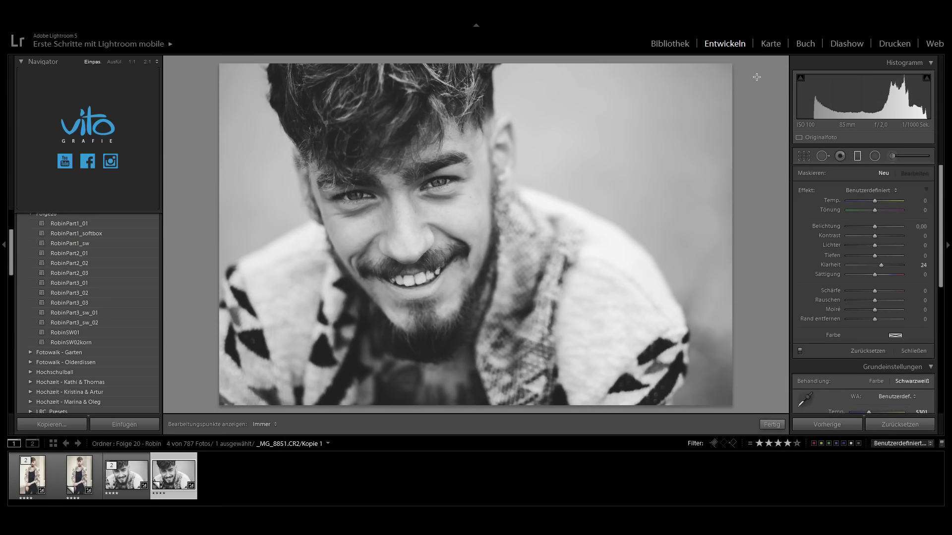
drag(758, 75, 346, 234)
double_click(881, 265)
click(872, 227)
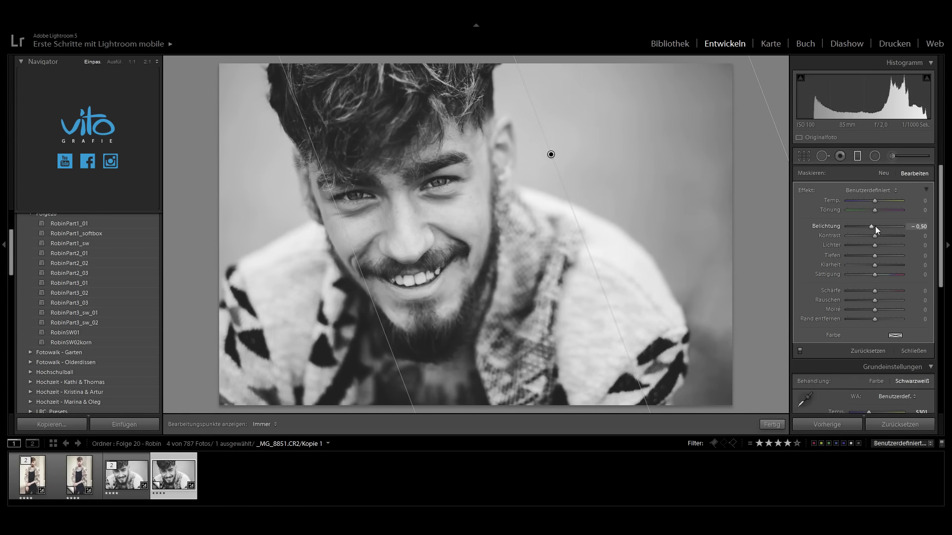
drag(550, 154, 475, 170)
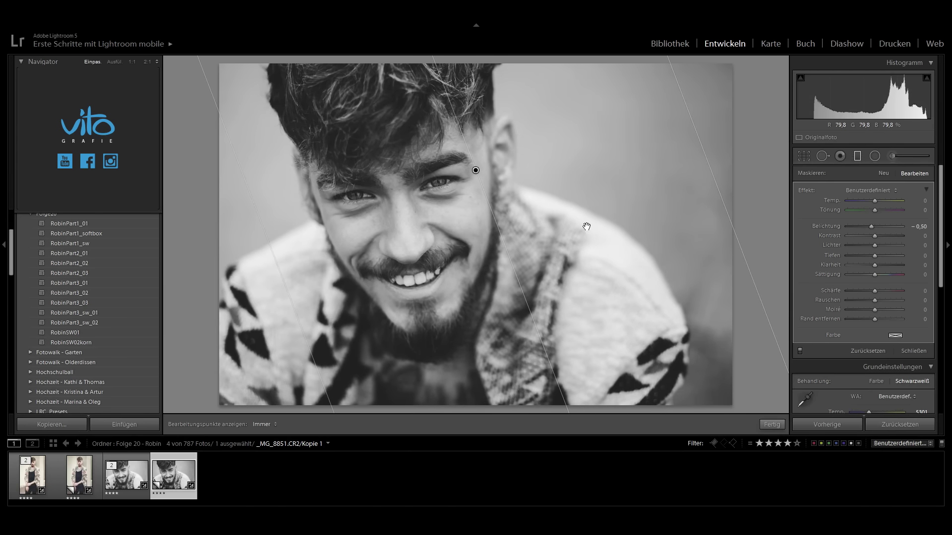
click(799, 350)
click(799, 350)
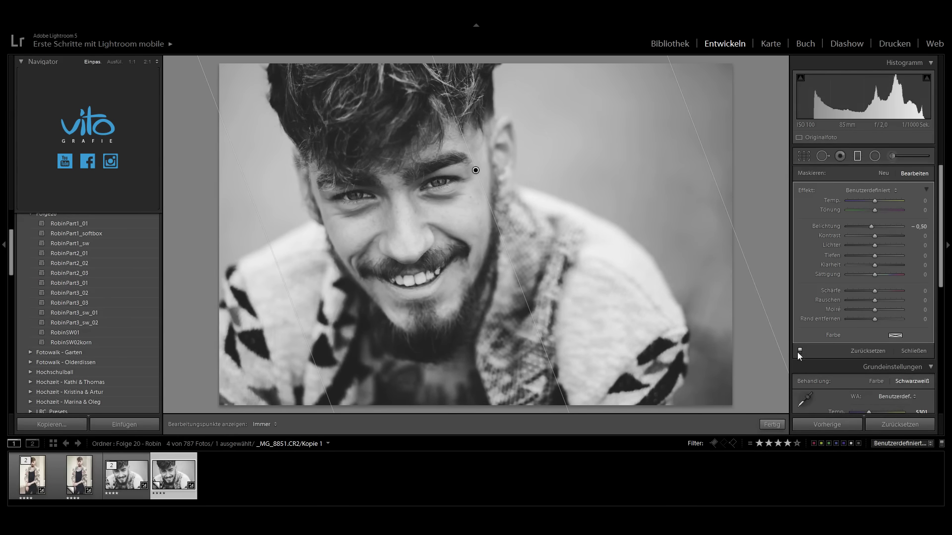
click(772, 424)
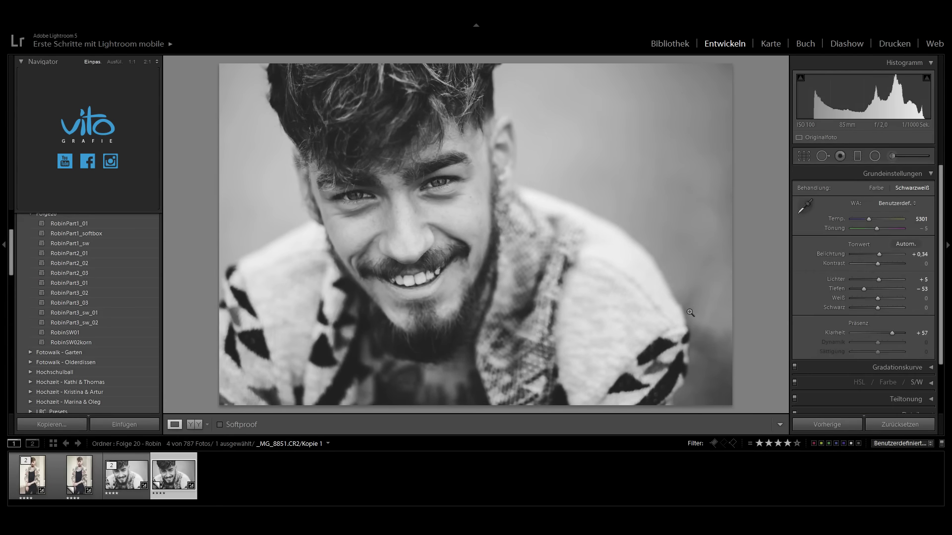
Step: Compare the black-and-white copy of the smiling close-up with the original edit and return to the copy
scroll(899, 377, down, 1)
scroll(877, 349, up, 1)
click(125, 480)
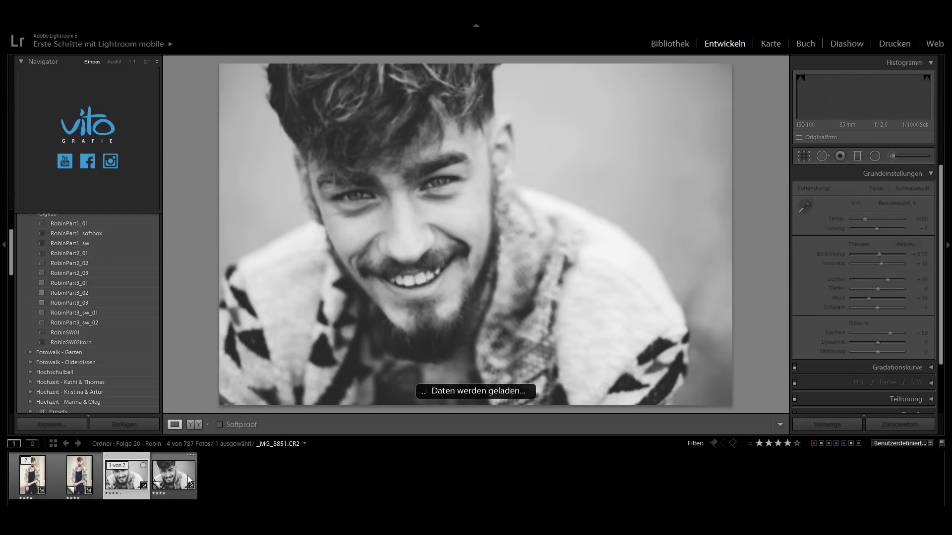
click(174, 476)
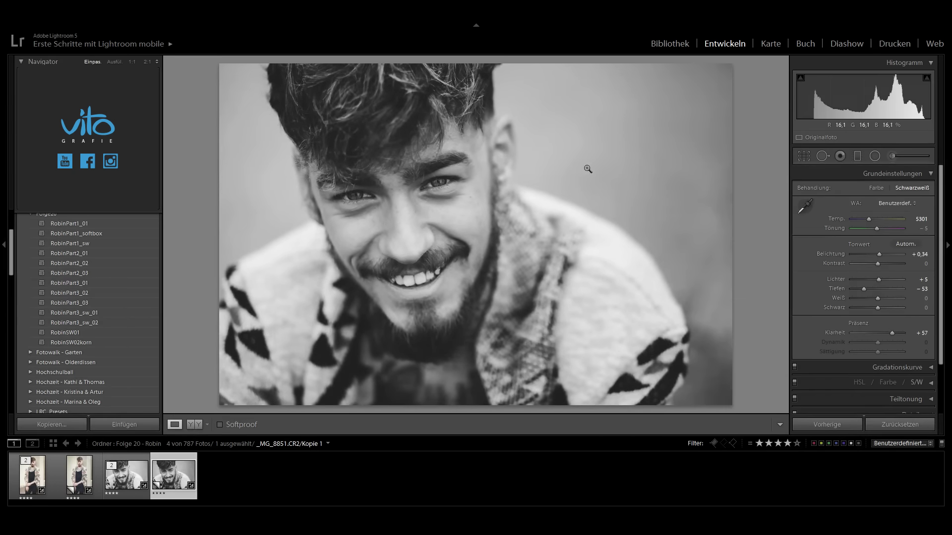
Step: Paint over the irises of both eyes with a small adjustment brush, reset its Klarheit and adjust its Belichtung
click(461, 183)
click(890, 156)
mouse_move(470, 180)
mouse_down()
mouse_move(446, 186)
mouse_move(466, 179)
mouse_up()
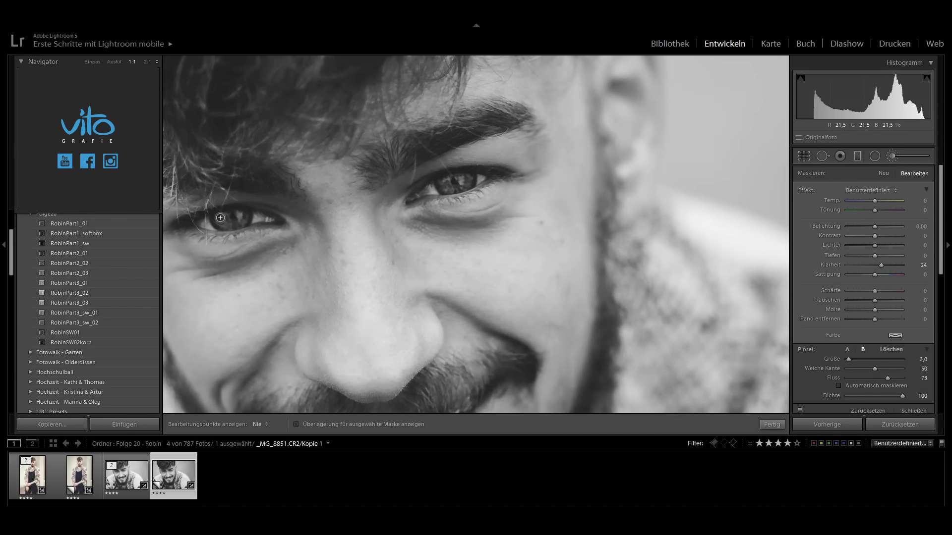
drag(881, 265, 876, 266)
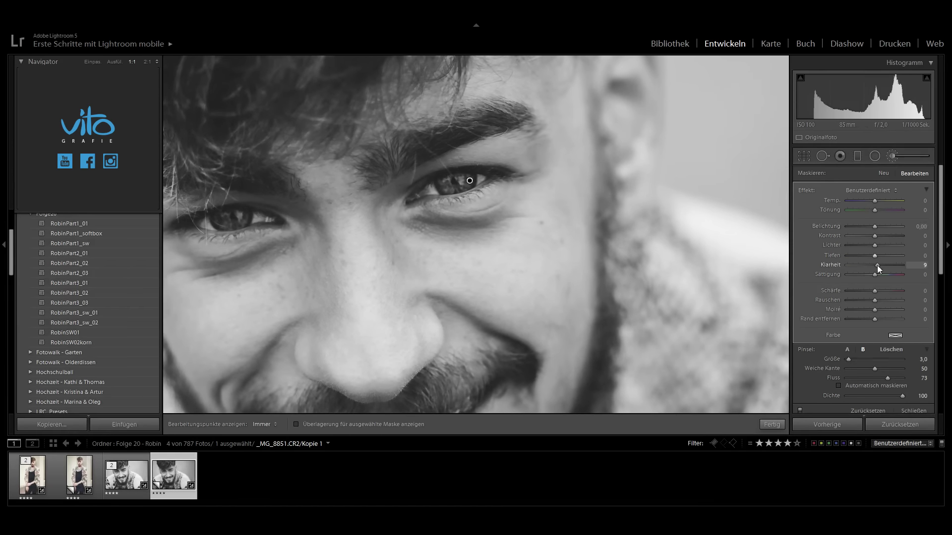
double_click(877, 265)
click(872, 225)
click(771, 424)
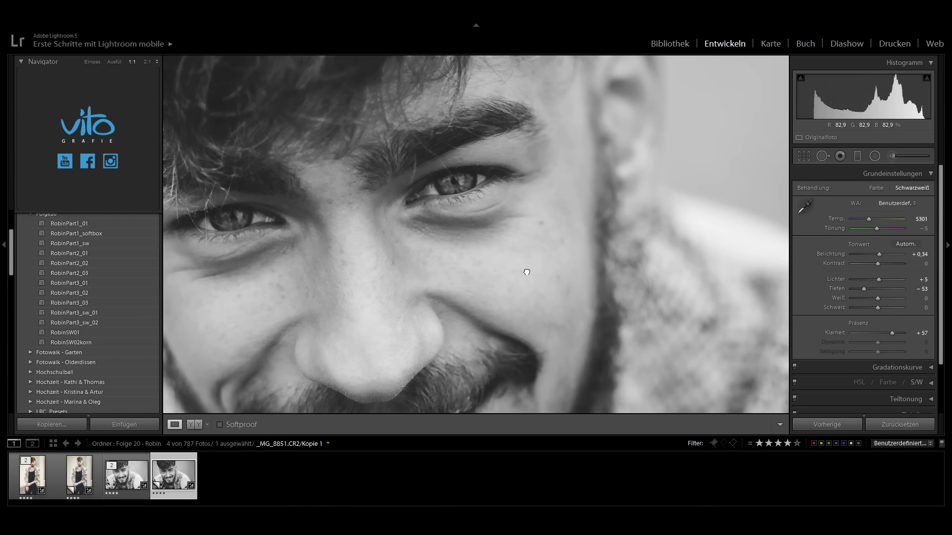
click(527, 272)
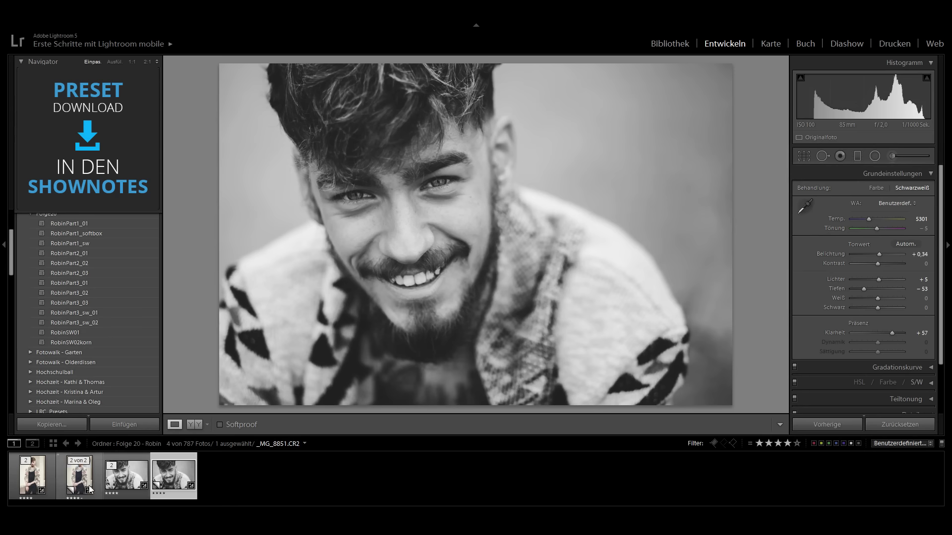
Step: Review the finished color copy of the outdoor portrait and return to the black-and-white close-up copy
click(76, 472)
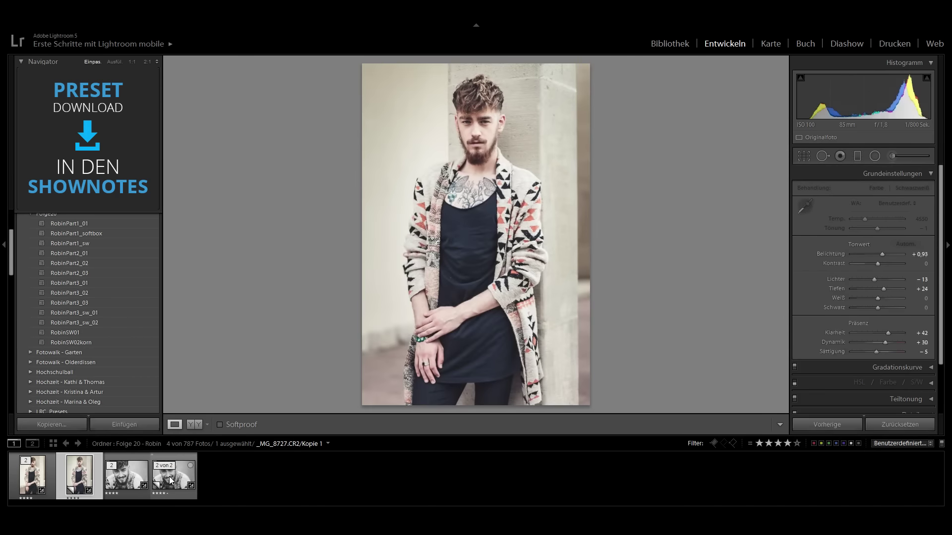
click(169, 478)
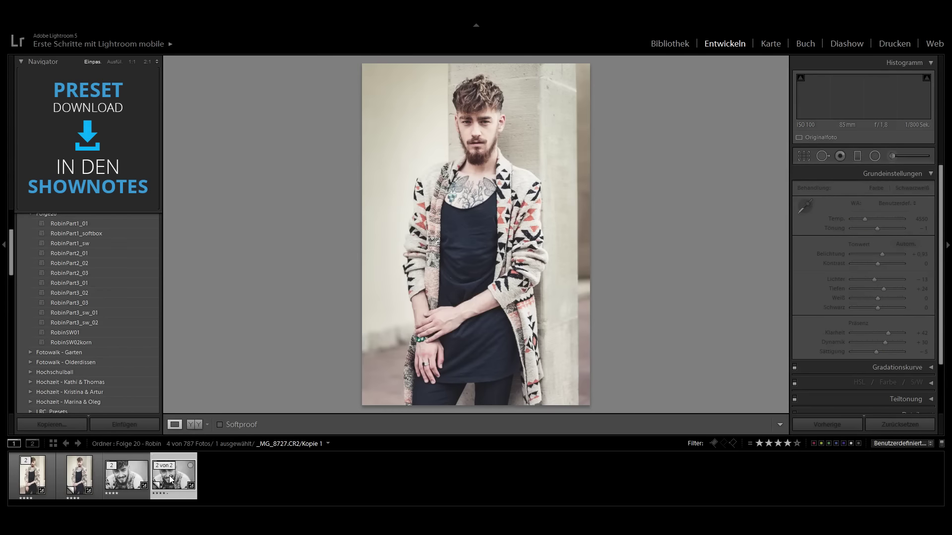
click(170, 479)
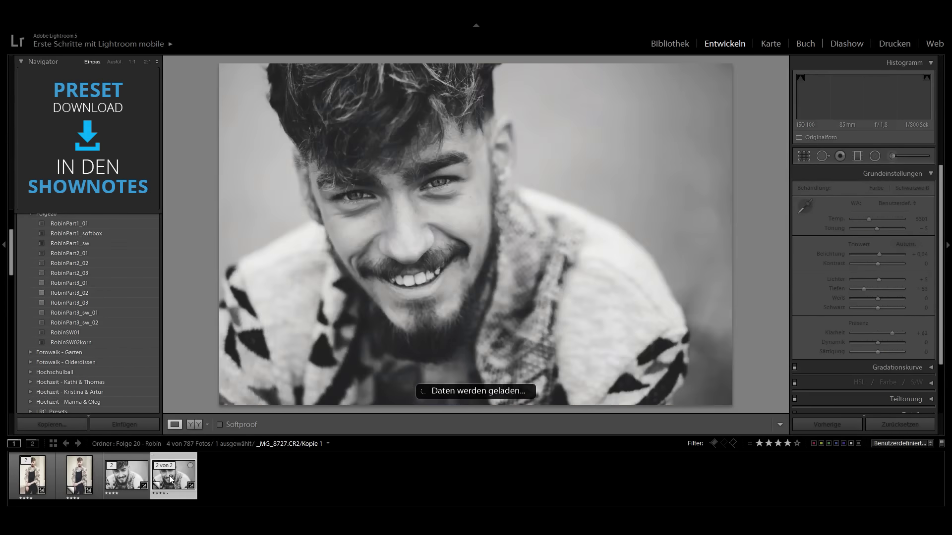